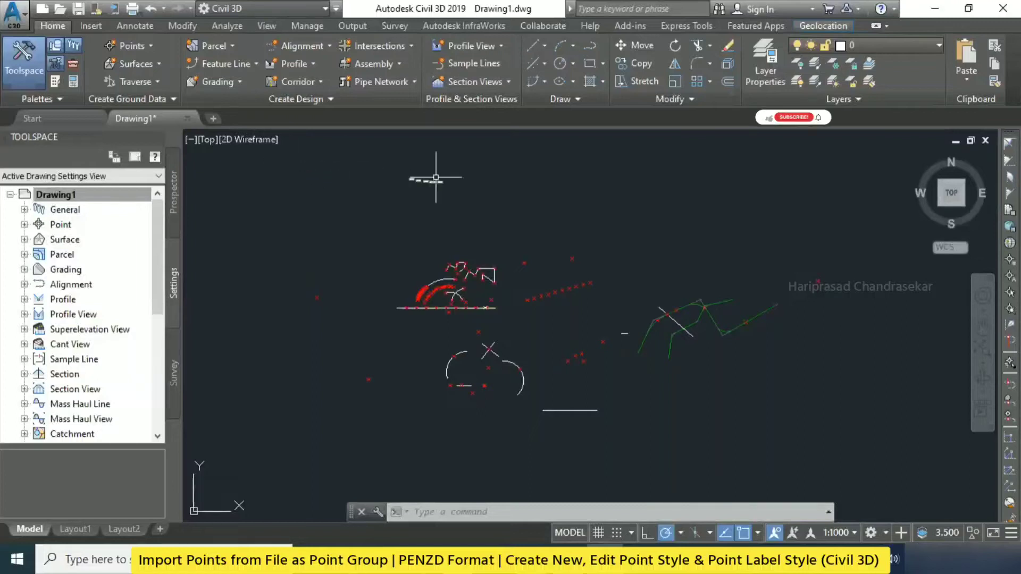
Open the Points dropdown, then select the EG-Surface-PENZD text file on drive F: in File Explorer.
left_click(137, 45)
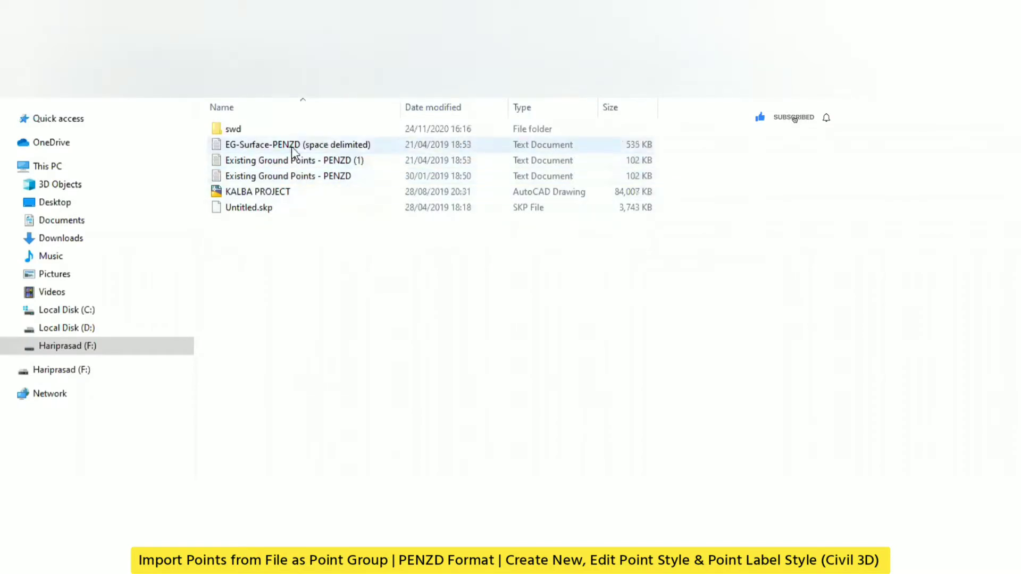
left_click(291, 145)
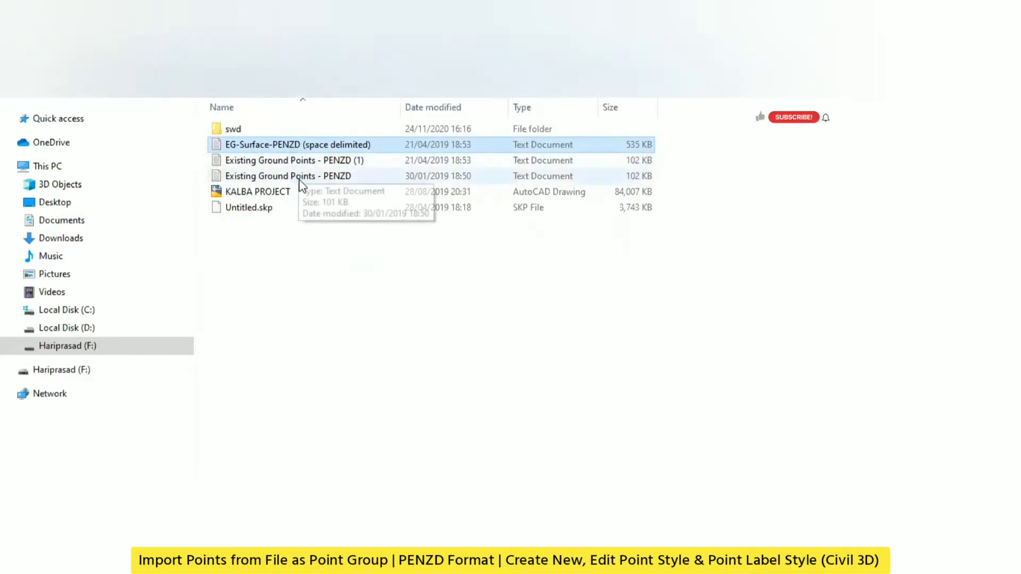
Copy Existing Ground Points - PENZD and EG-Surface-PENZD (space delimited) into the Documents folder.
left_click(313, 176, "ctrl")
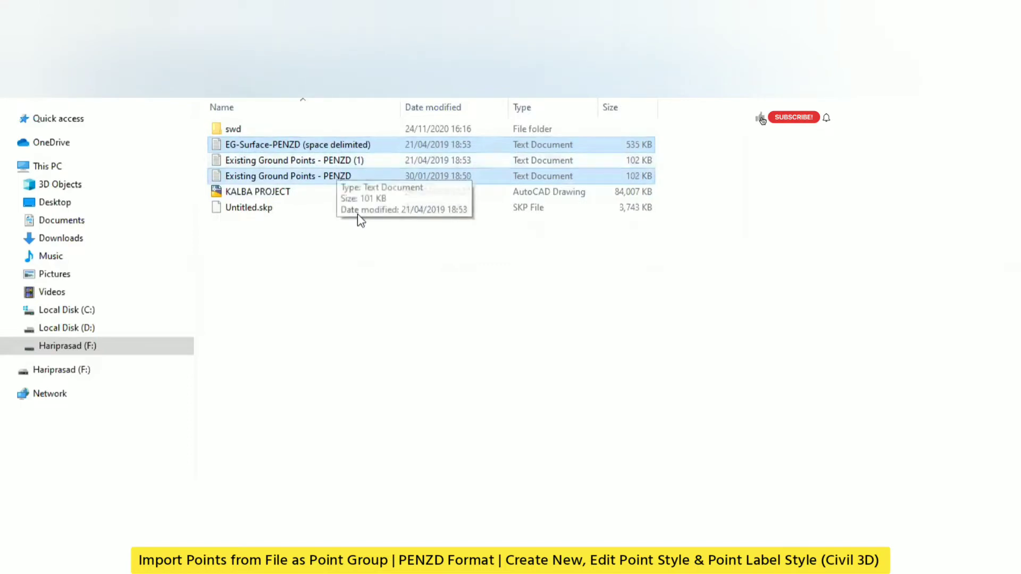
left_click(53, 219)
left_click(360, 283)
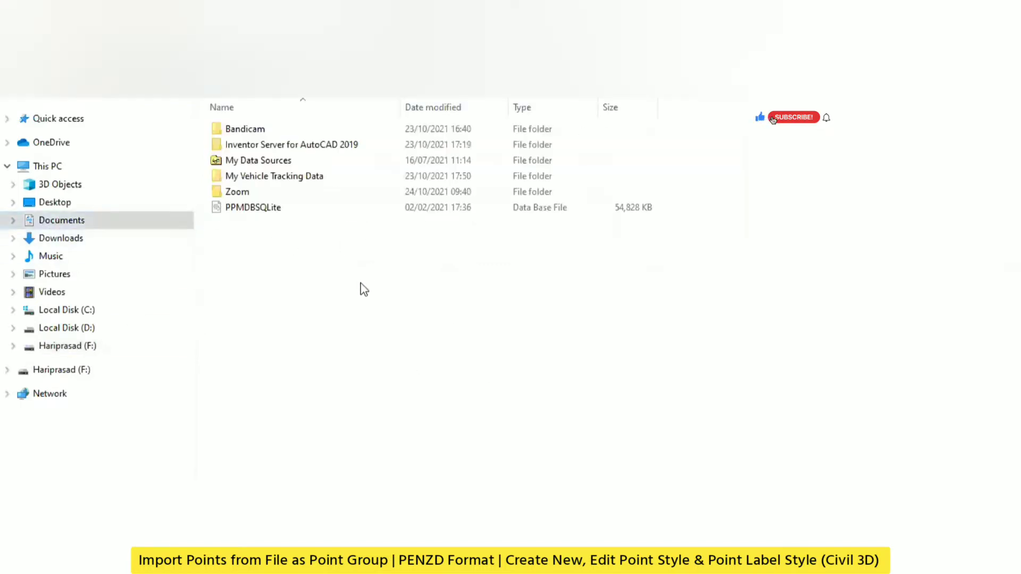
key("ctrl+v")
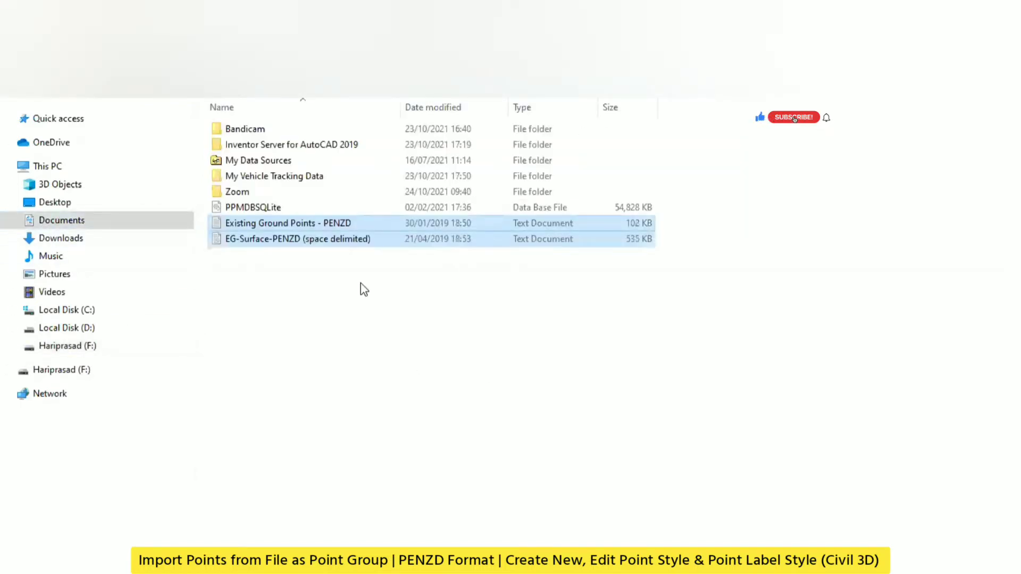
left_click(341, 291)
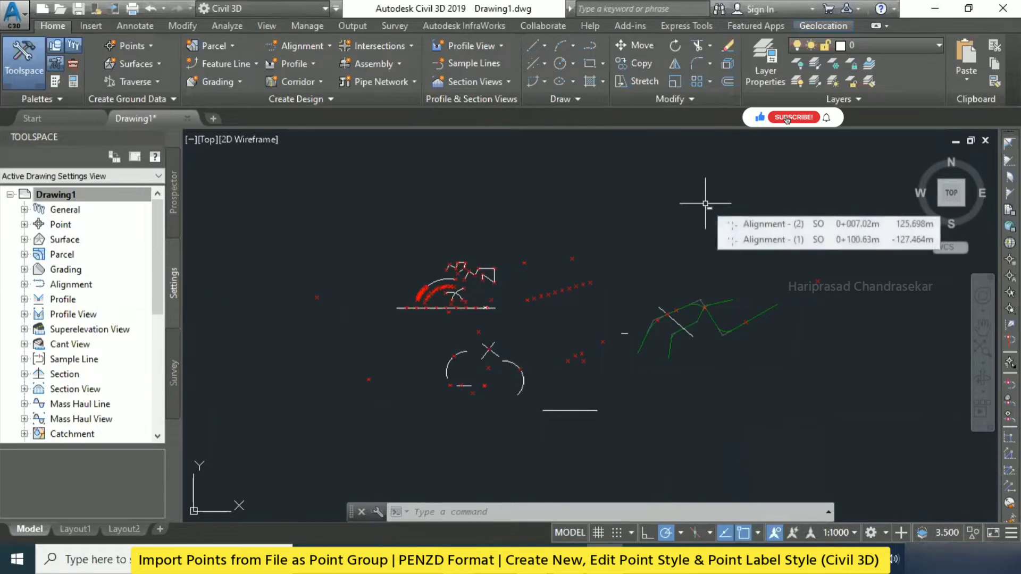
Select everything in Drawing1 and delete all 136 objects, leaving model space empty.
left_click(706, 203)
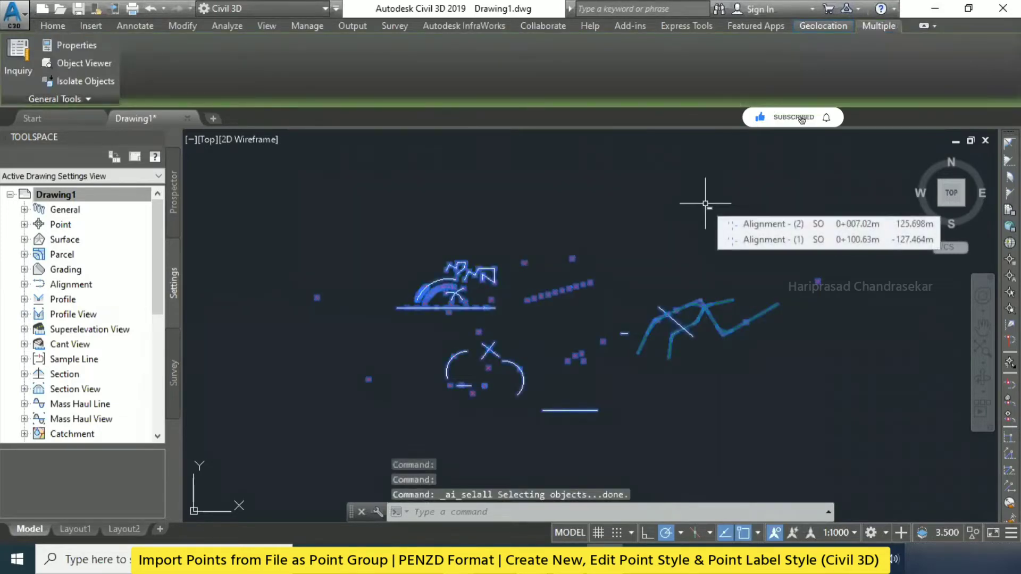
key("Delete")
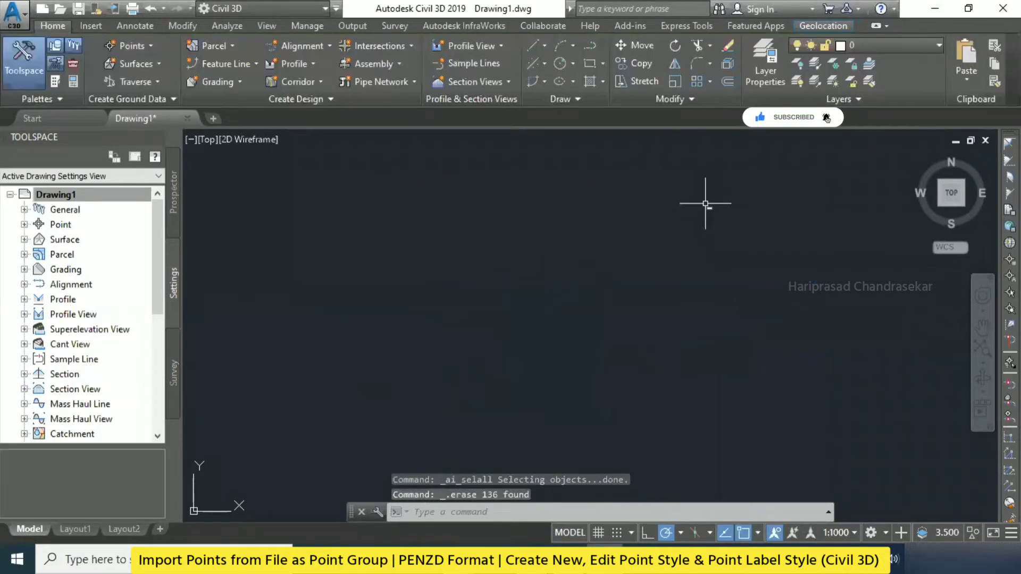
key("Escape")
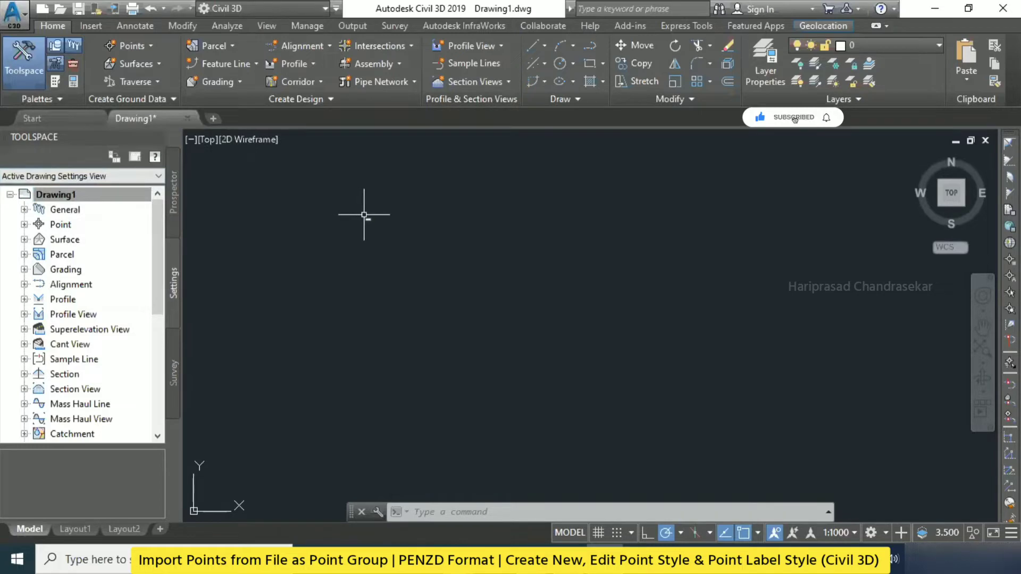
Bring up the Import Points dialog through Prospector's Points > Create... toolbar.
left_click(171, 197)
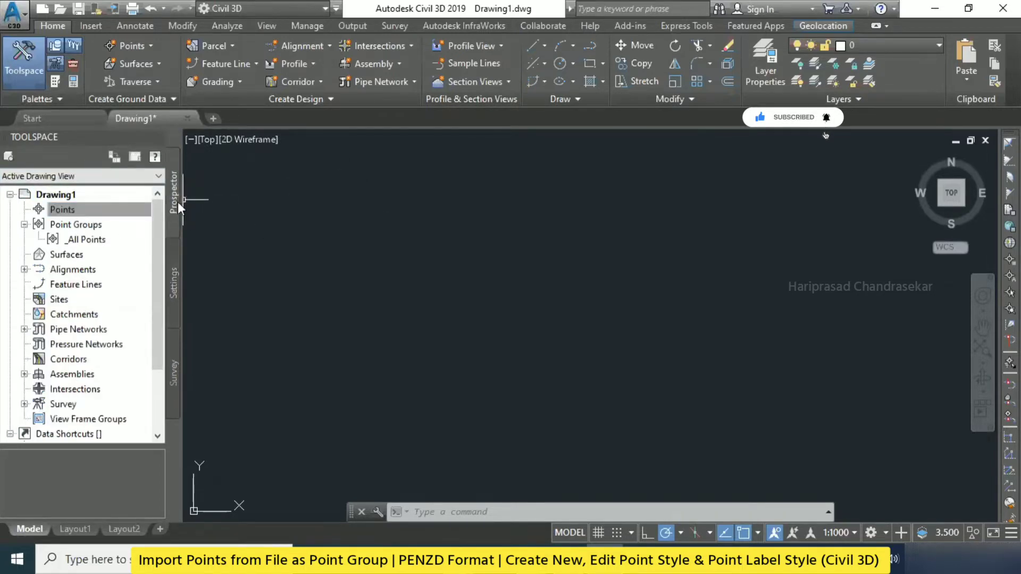
right_click(66, 213)
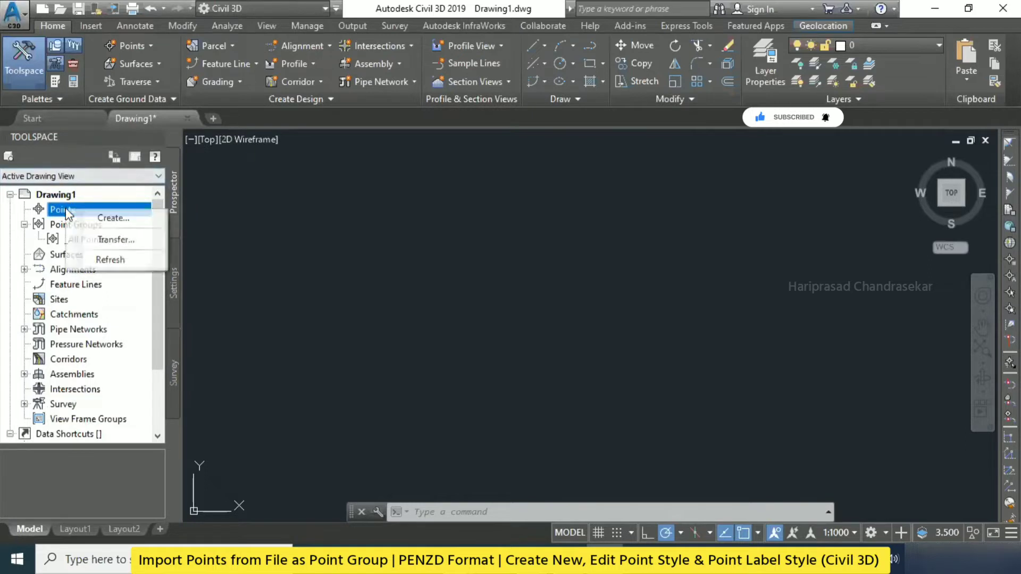
left_click(112, 217)
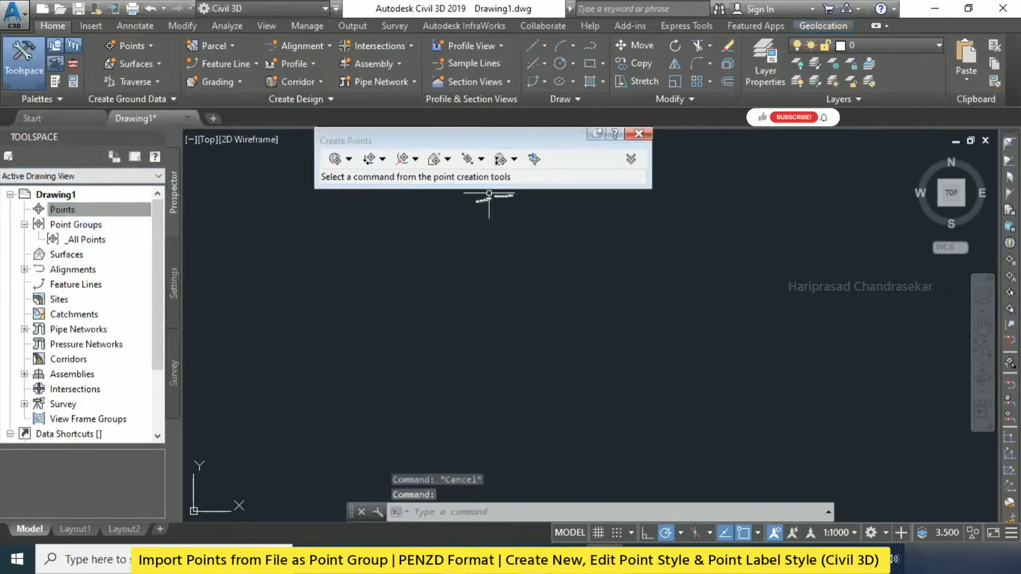
left_click(531, 162)
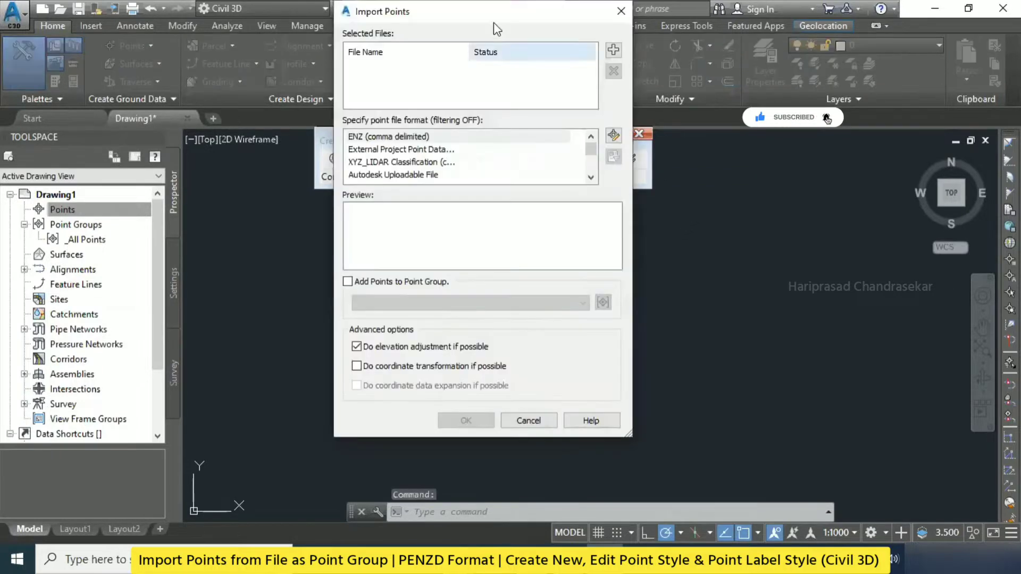
Add Existing Ground Points - PENZD.txt from Documents to the Import Points file list.
left_click_drag(500, 18, 405, 48)
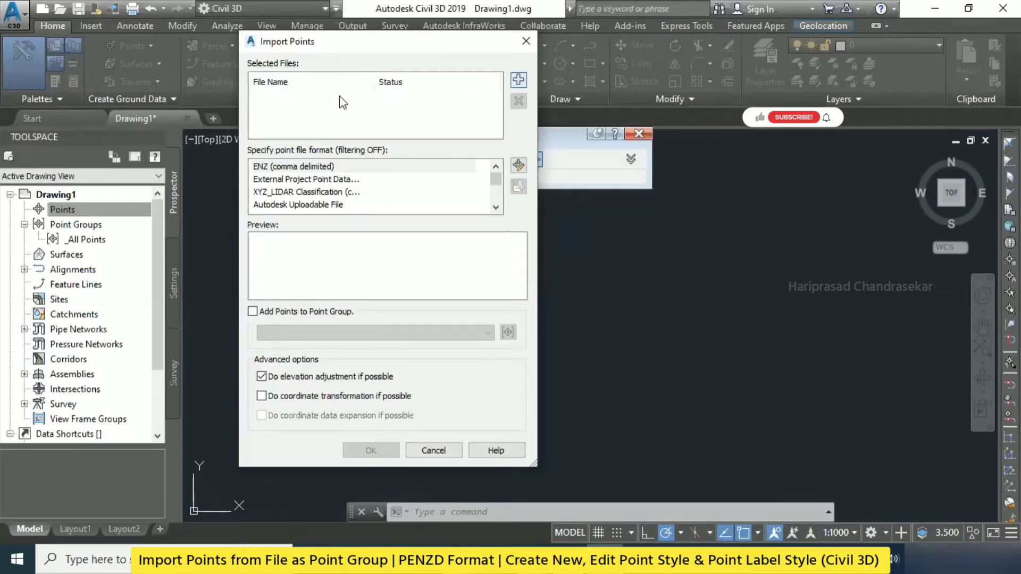
key("space")
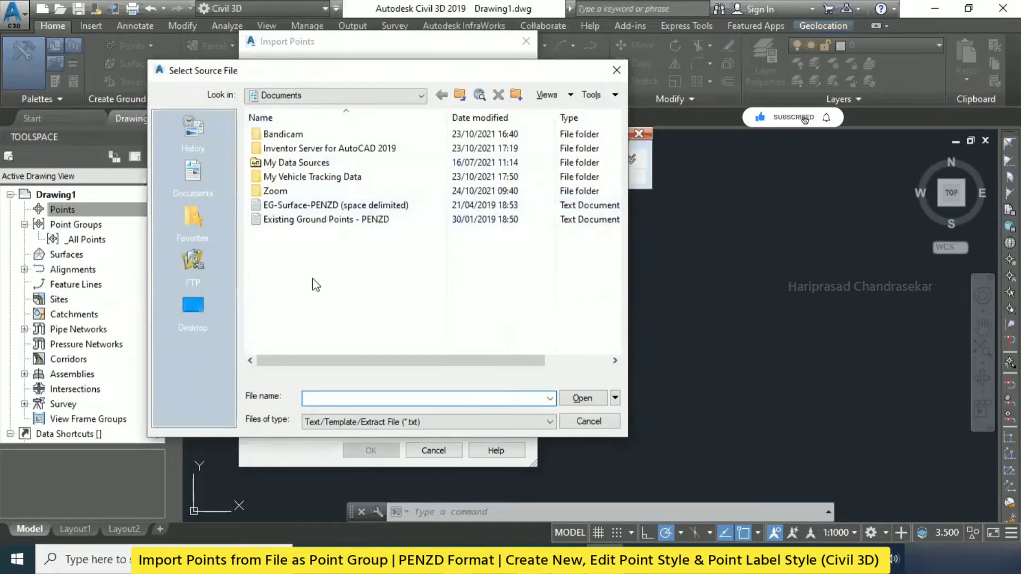
left_click(310, 226)
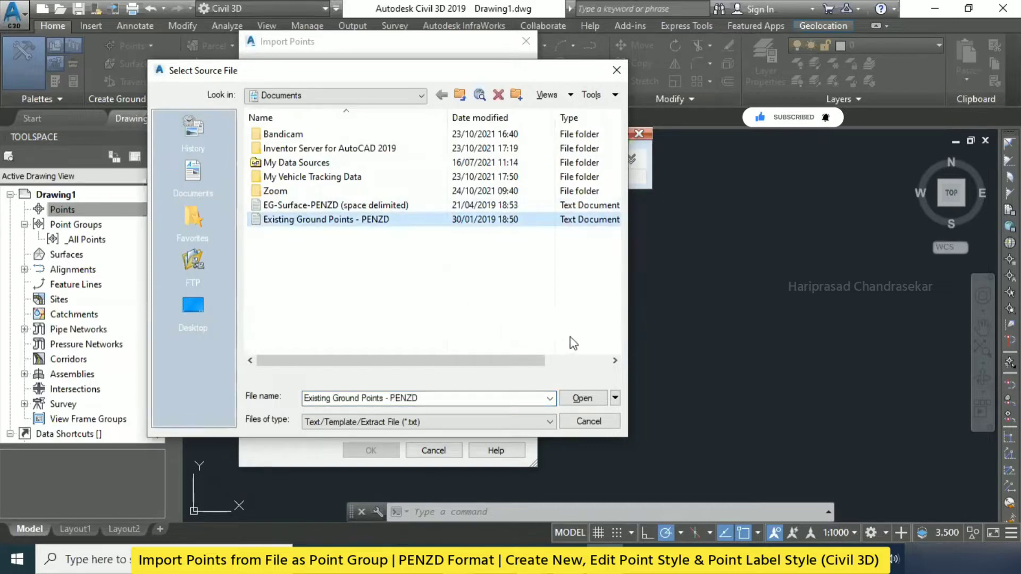
left_click(585, 398)
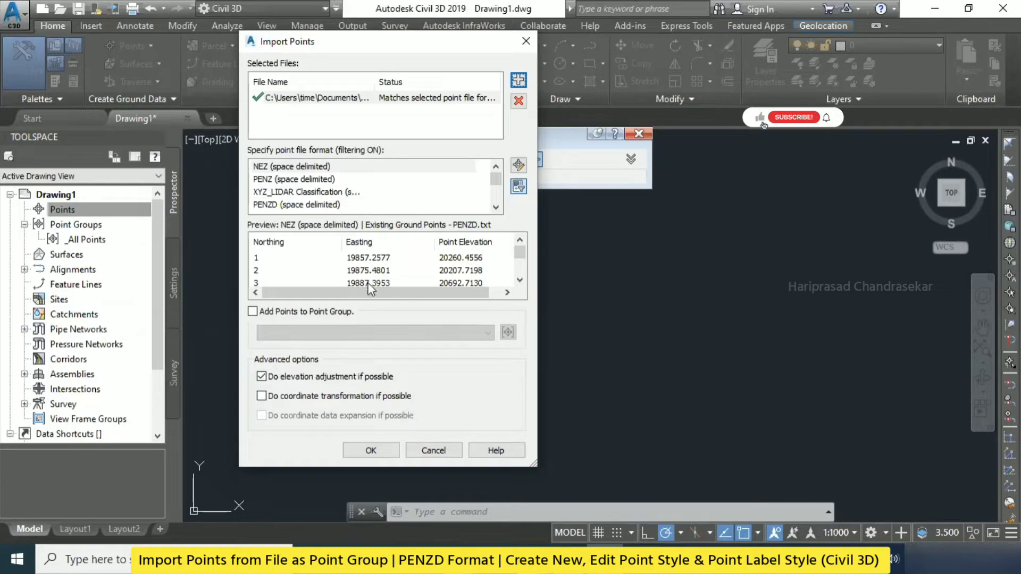
Switch the point file format from PENZ to PENZD (space delimited) and review the preview columns.
mouse_move(311, 296)
left_mouse_down()
mouse_move(324, 296)
mouse_move(311, 296)
left_mouse_up()
left_click(271, 181)
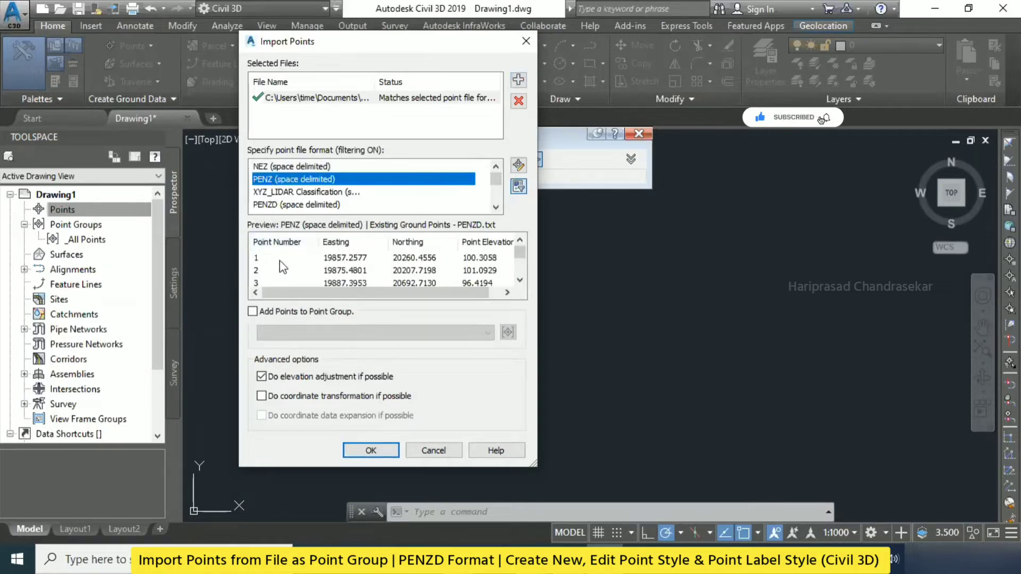
left_click_drag(445, 301, 457, 301)
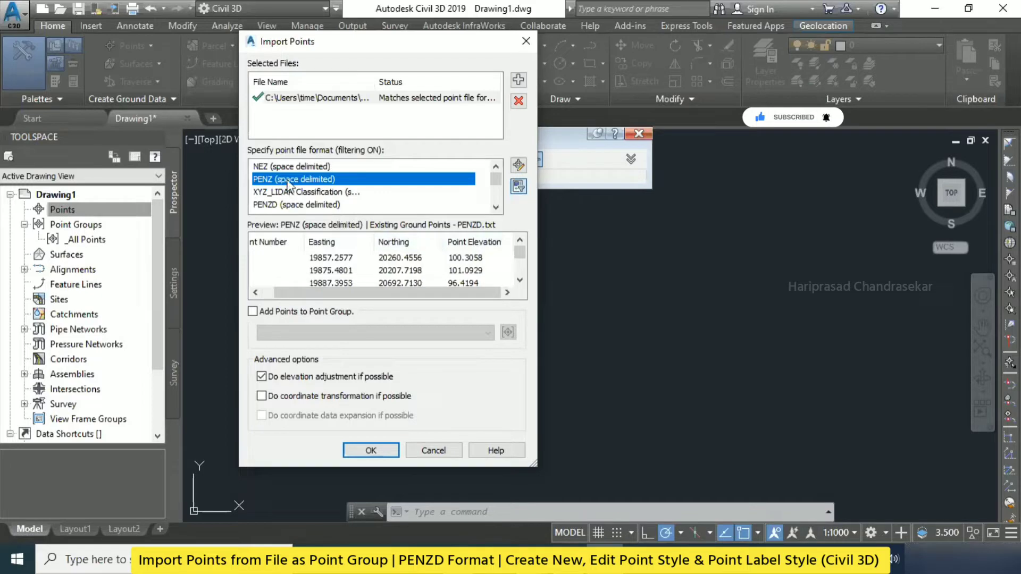
left_click(300, 206)
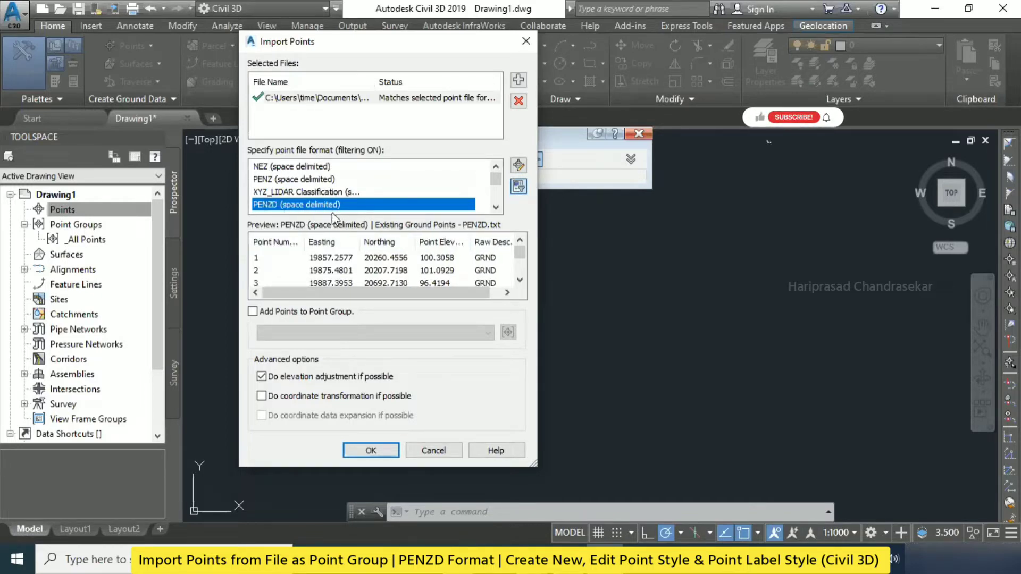
left_click_drag(396, 291, 506, 287)
scroll(491, 270, "down", 5)
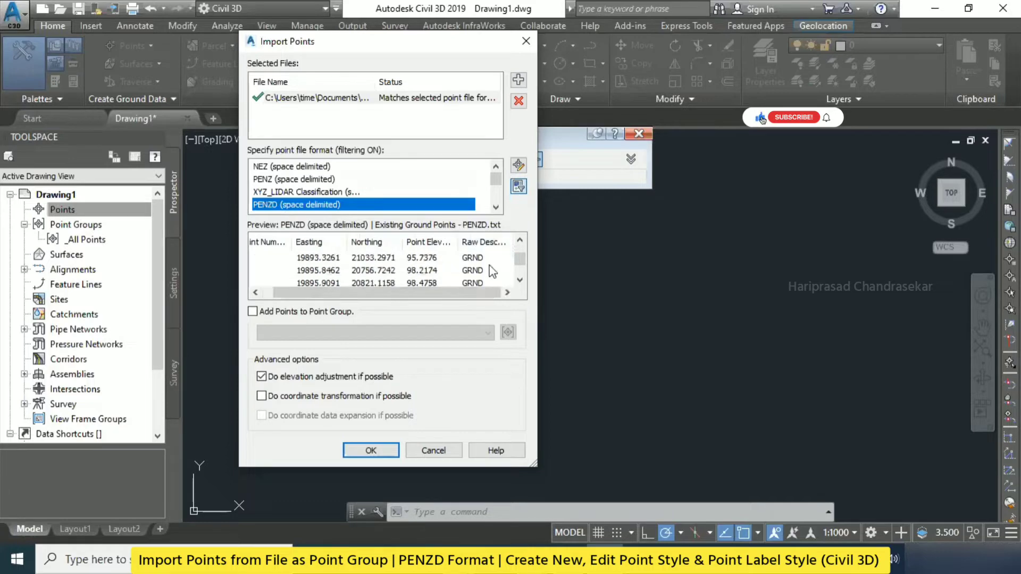
scroll(491, 270, "up", 8)
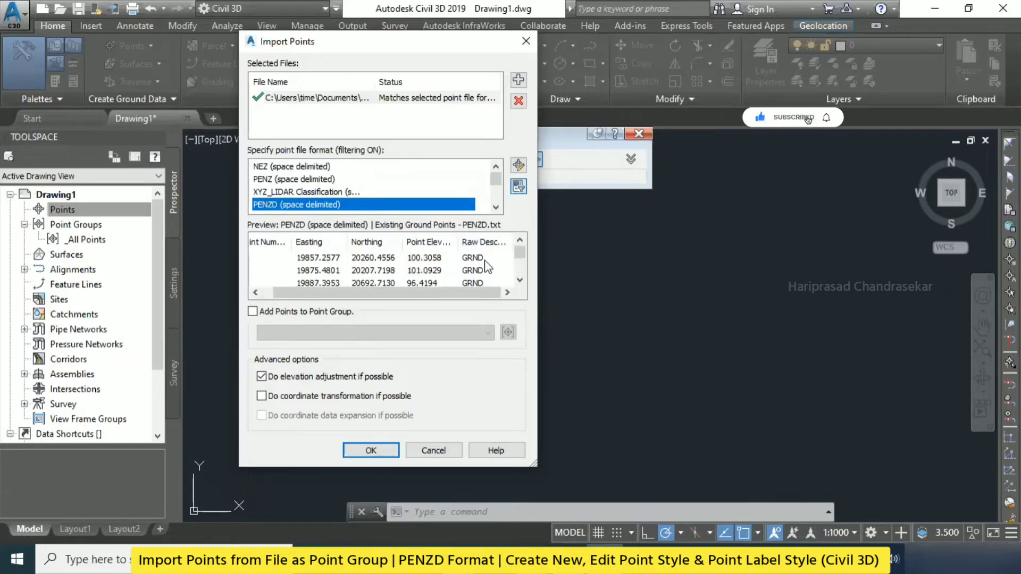
left_click_drag(352, 292, 299, 291)
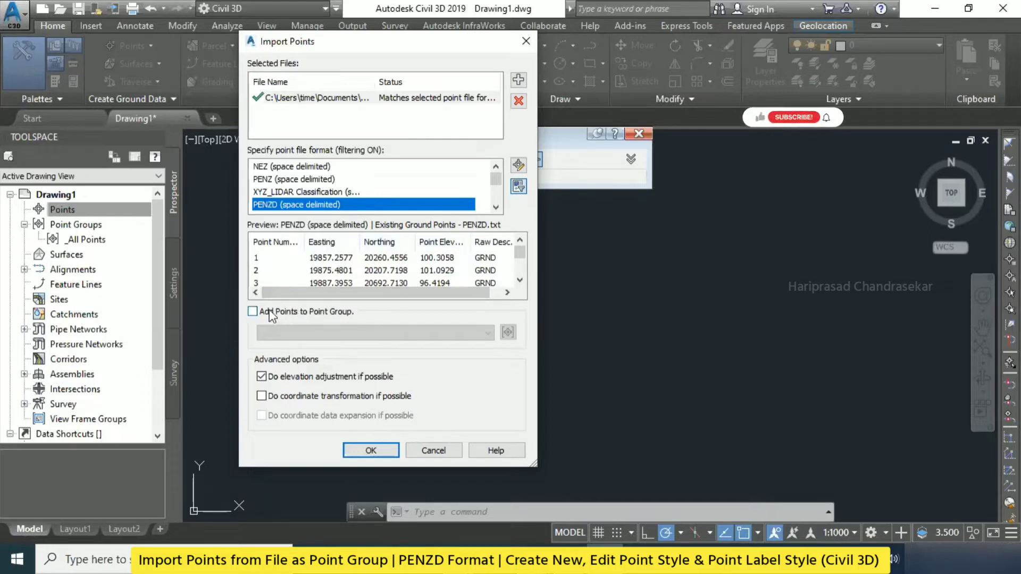
Send the imported points to a new point group 24.10.2021 and confirm the import.
left_click(293, 312)
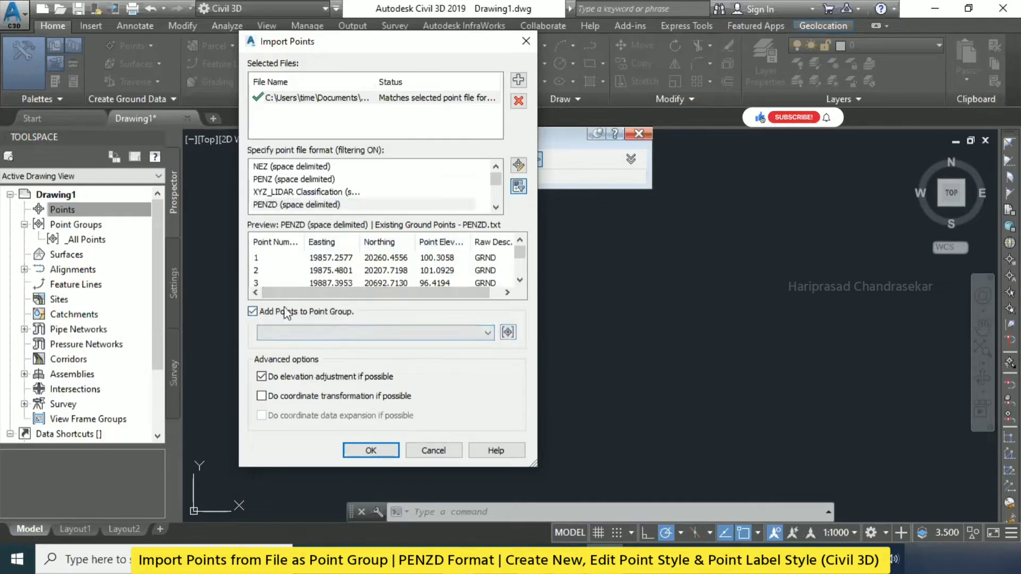
left_click(509, 333)
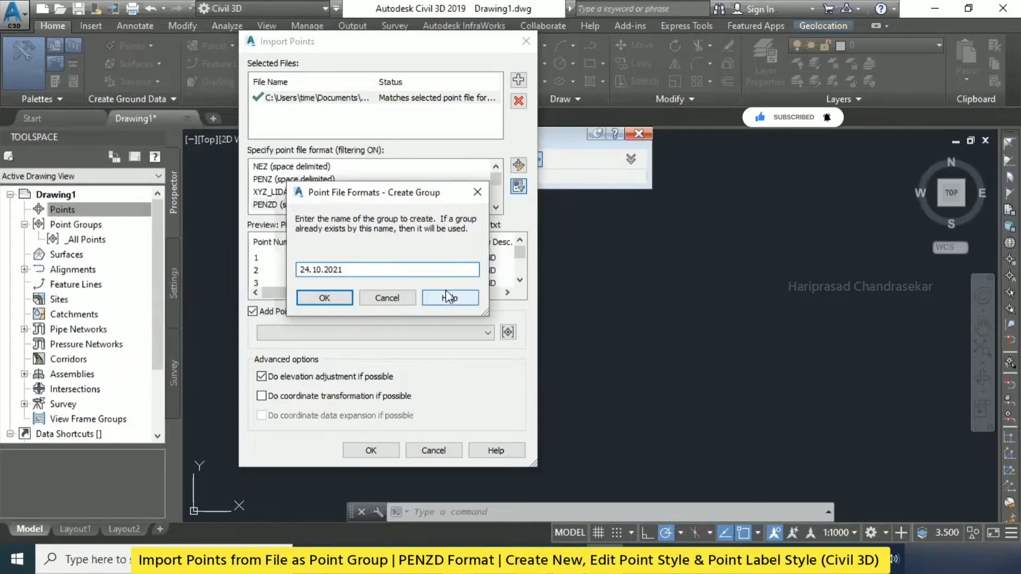
left_click(345, 300)
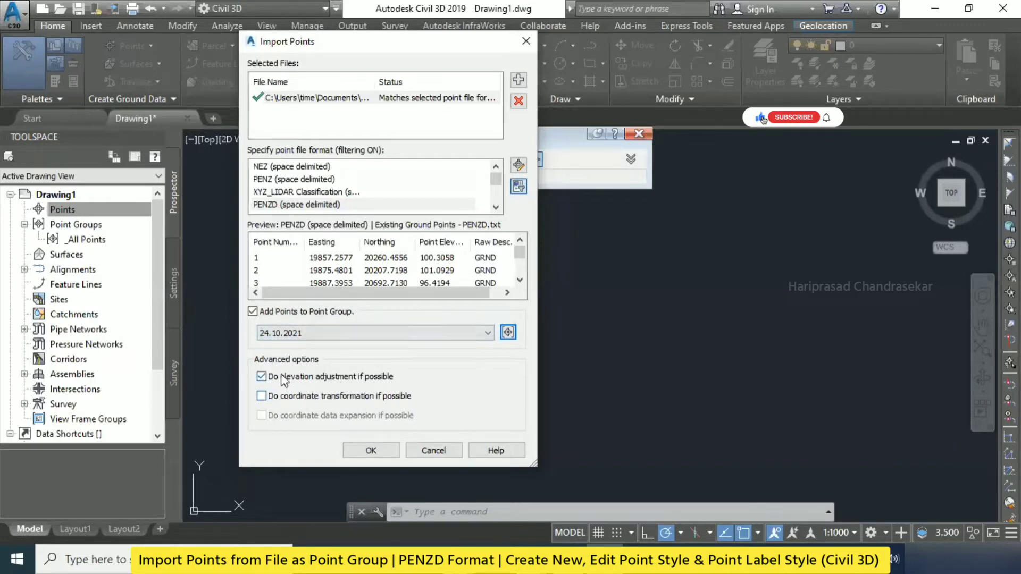
left_click(371, 451)
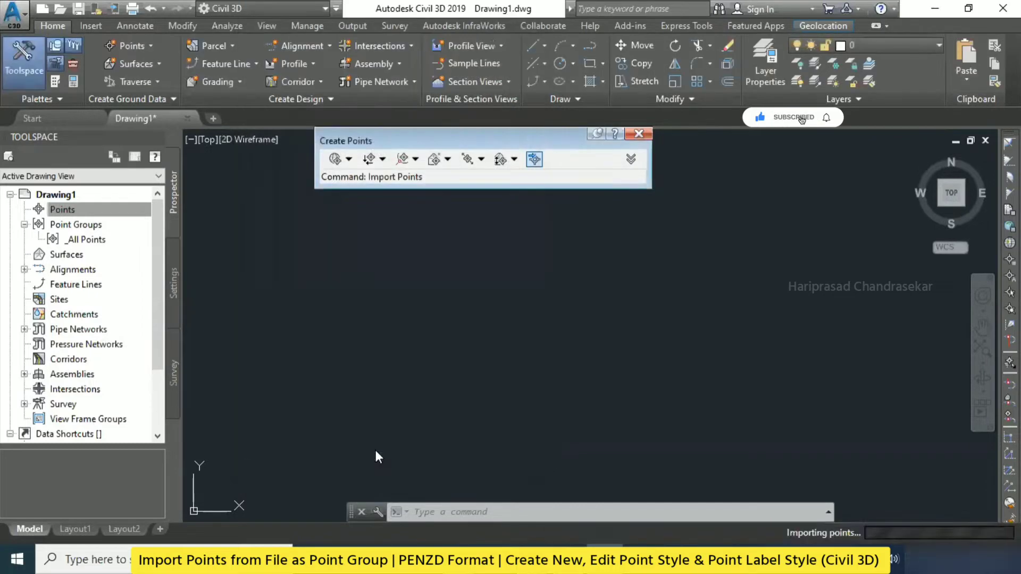
Zoom to extents to show the imported survey points, then bring the Documents folder window forward.
left_click(437, 348)
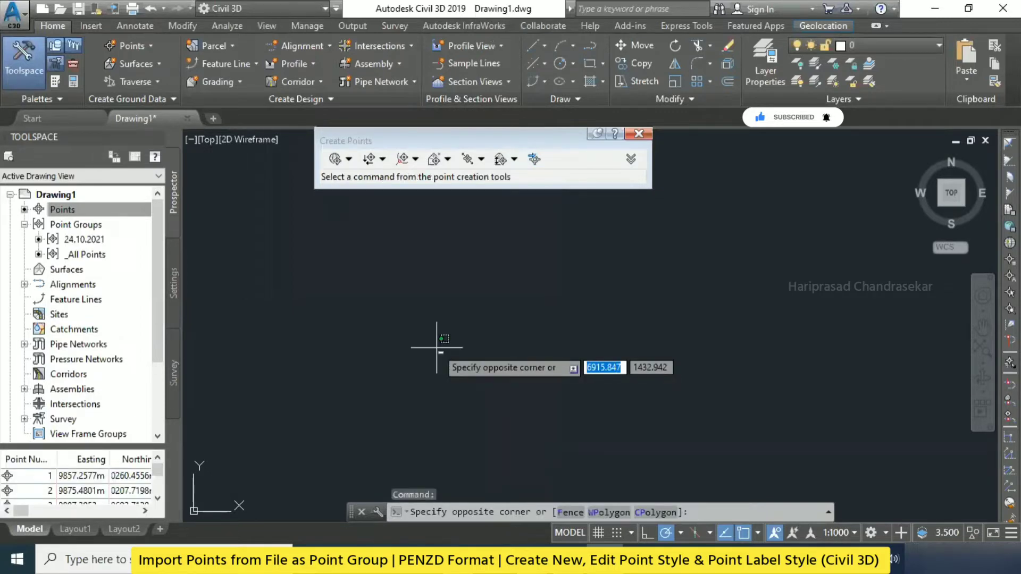
left_click(337, 447)
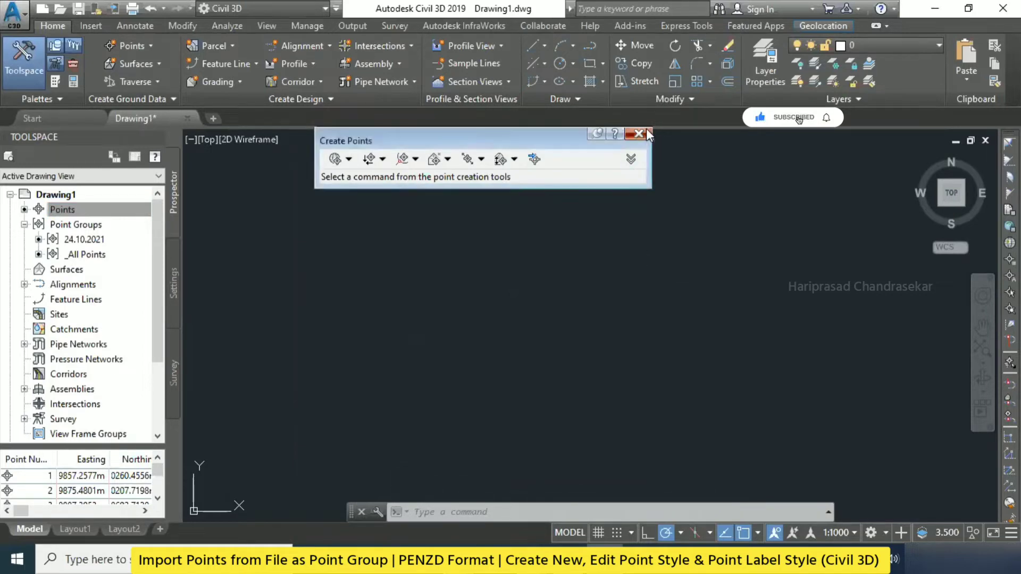
left_click(639, 133)
type("z")
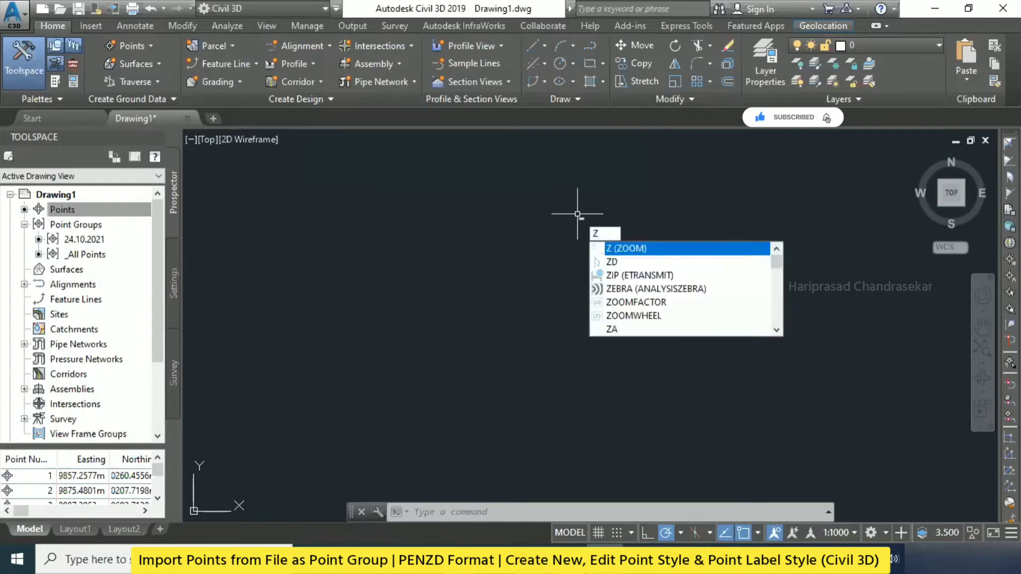
key("Return")
type("e")
key("Return")
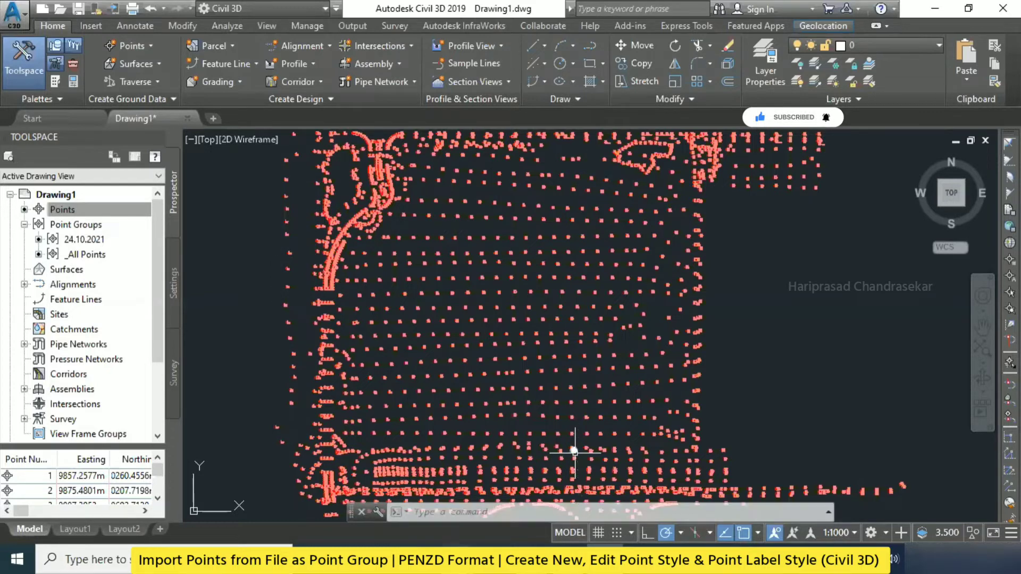
mouse_move(457, 558)
left_click(429, 447)
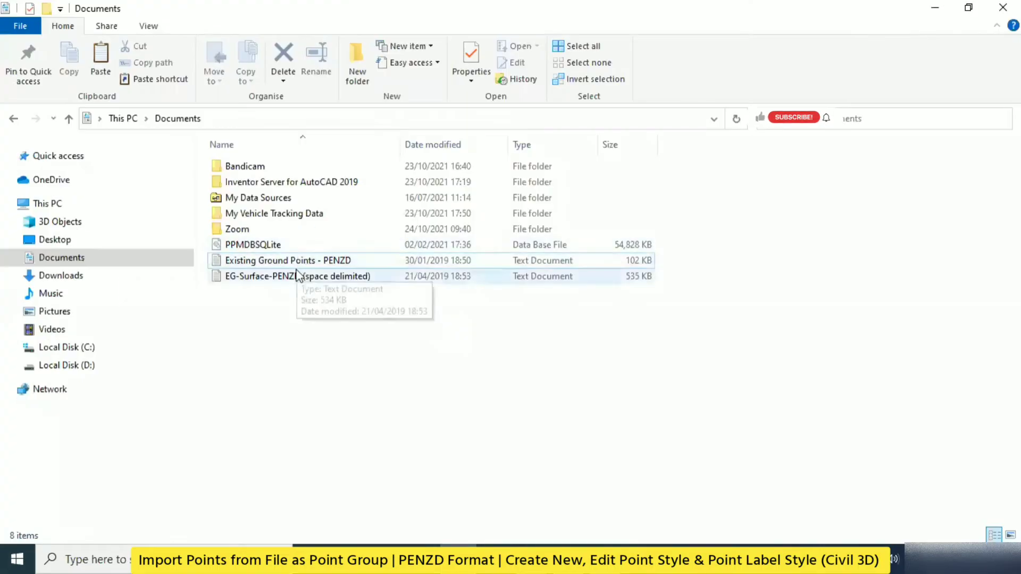
Open Existing Ground Points - PENZD in Notepad and scroll through its GRND, BRKL, CURBB and STRM-INLT rows.
left_click(312, 275)
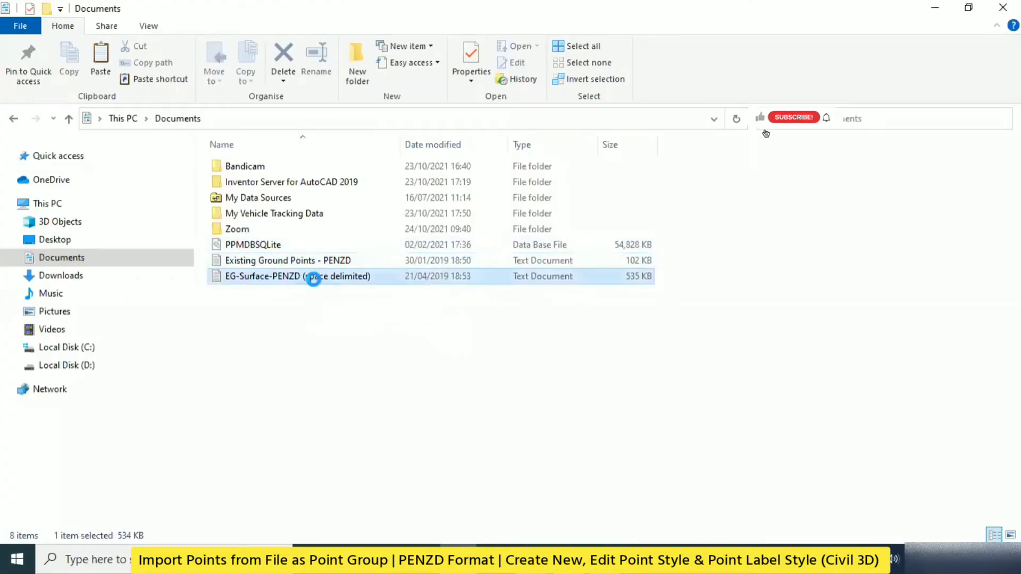
left_click(339, 263)
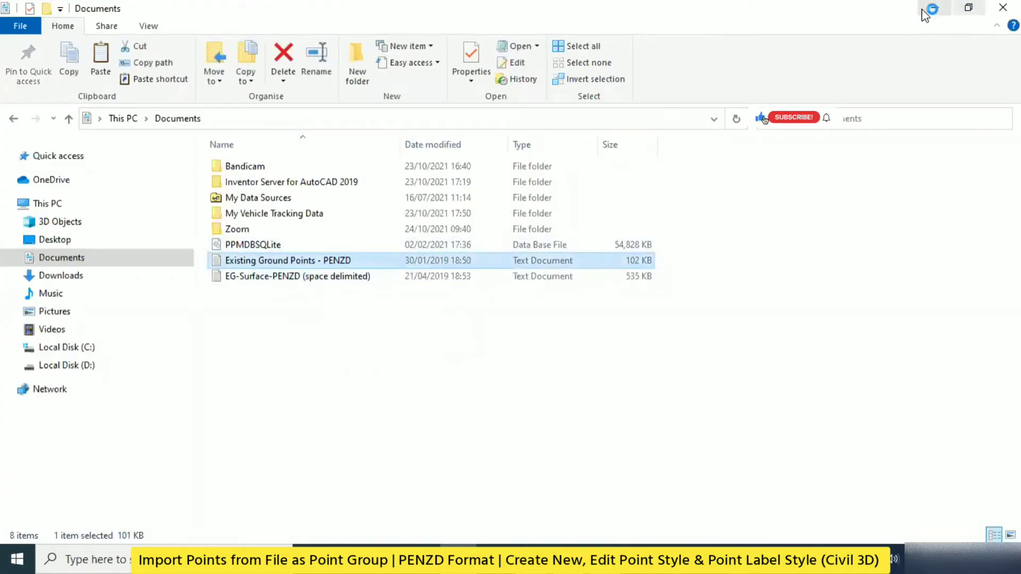
double_click(340, 260)
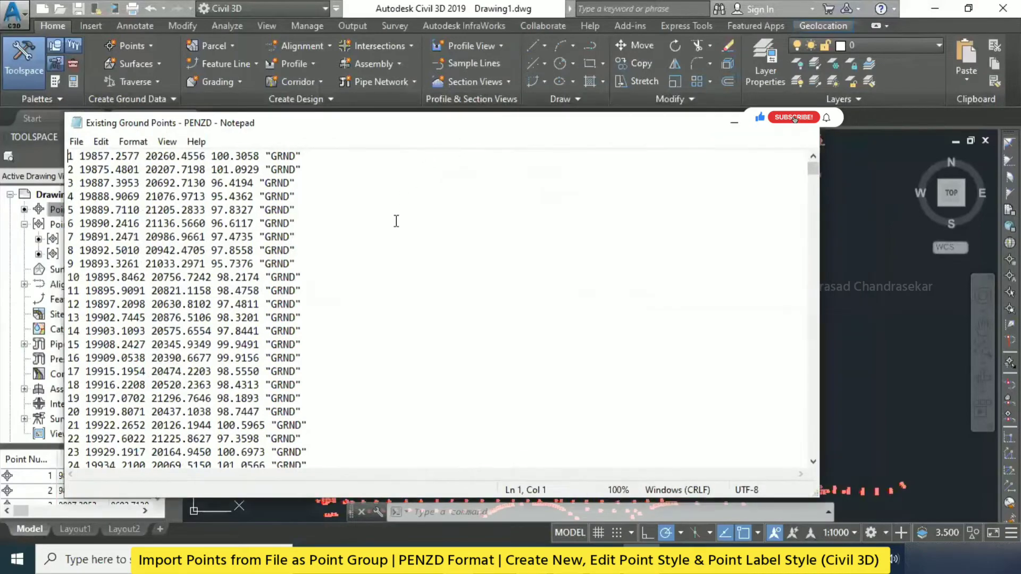
scroll(404, 244, "down", 20)
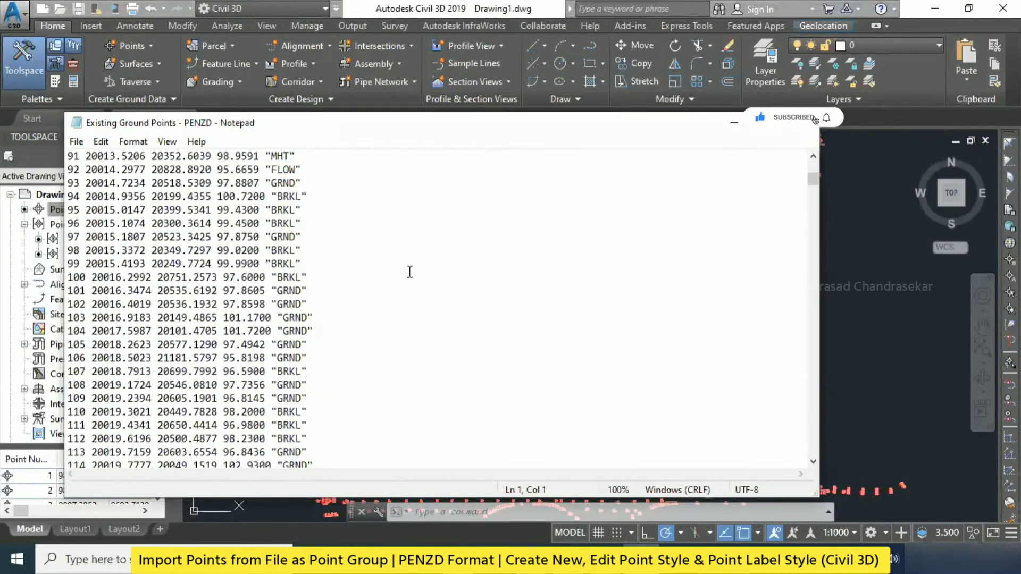
scroll(409, 272, "down", 5)
scroll(295, 281, "down", 8)
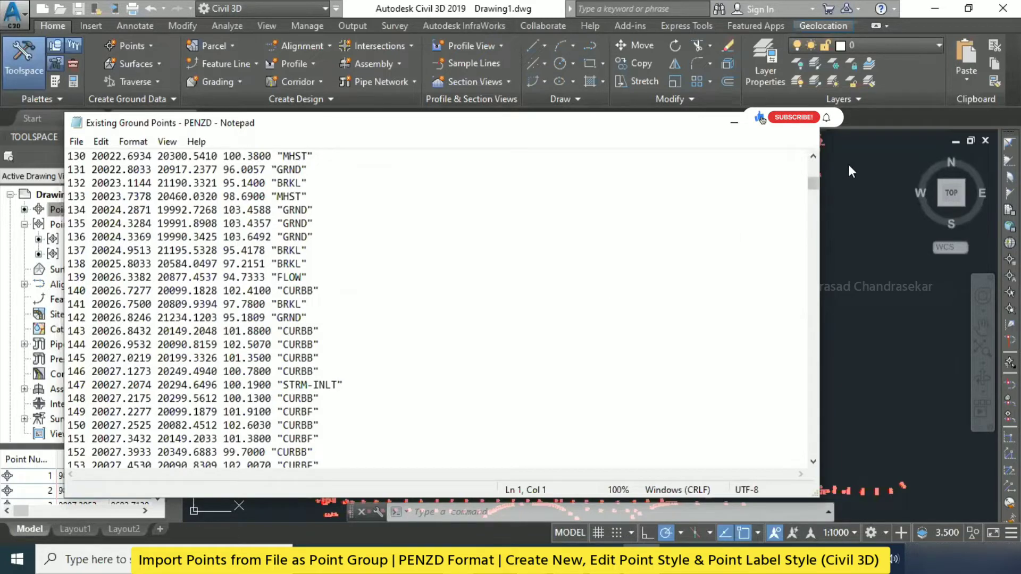
Close Notepad and zoom in on the drawing to inspect the point number, elevation and description labels.
left_click(805, 128)
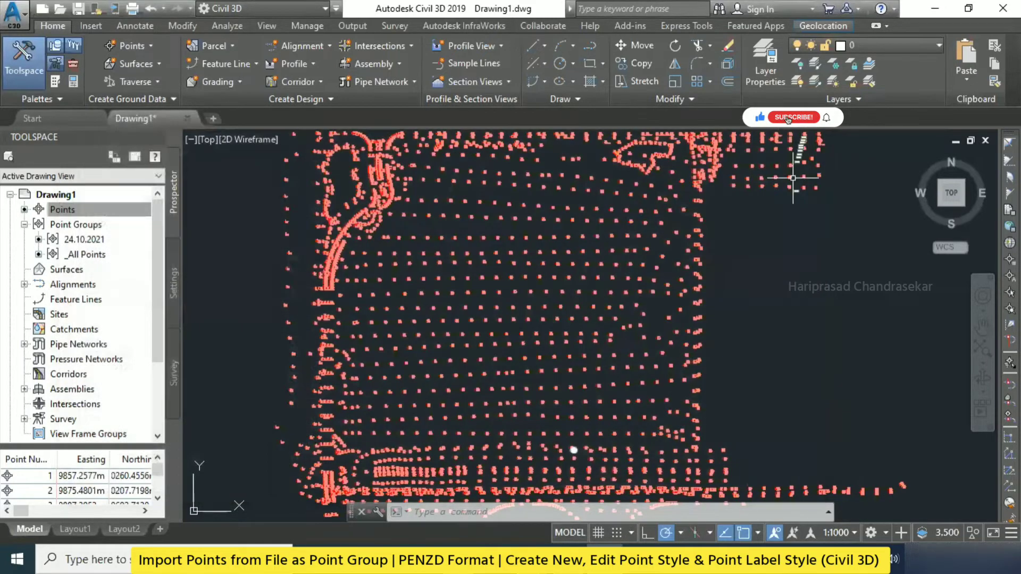
scroll(378, 182, "up", 5)
scroll(540, 234, "up", 8)
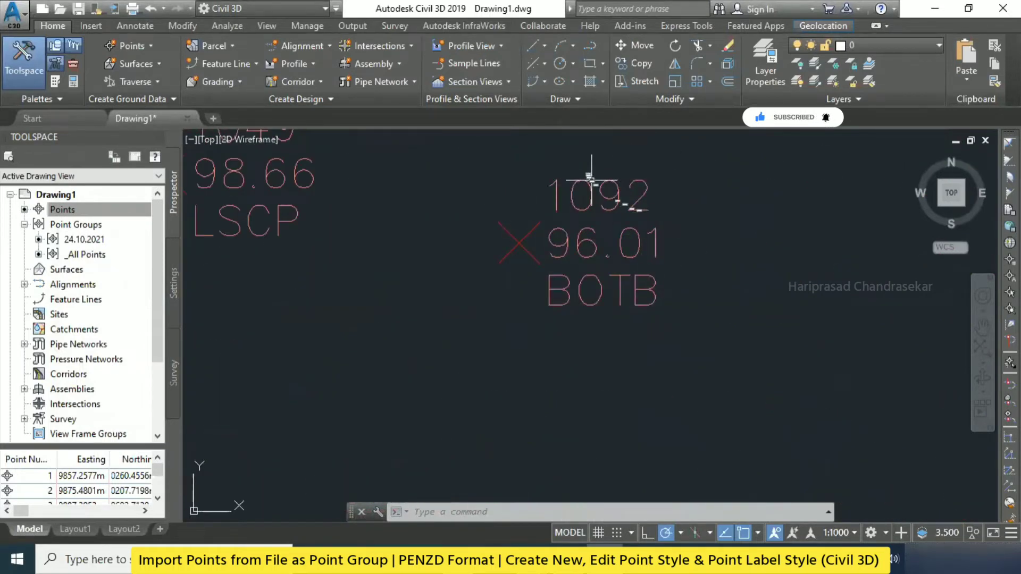
scroll(533, 237, "down", 2)
scroll(533, 237, "down", 3)
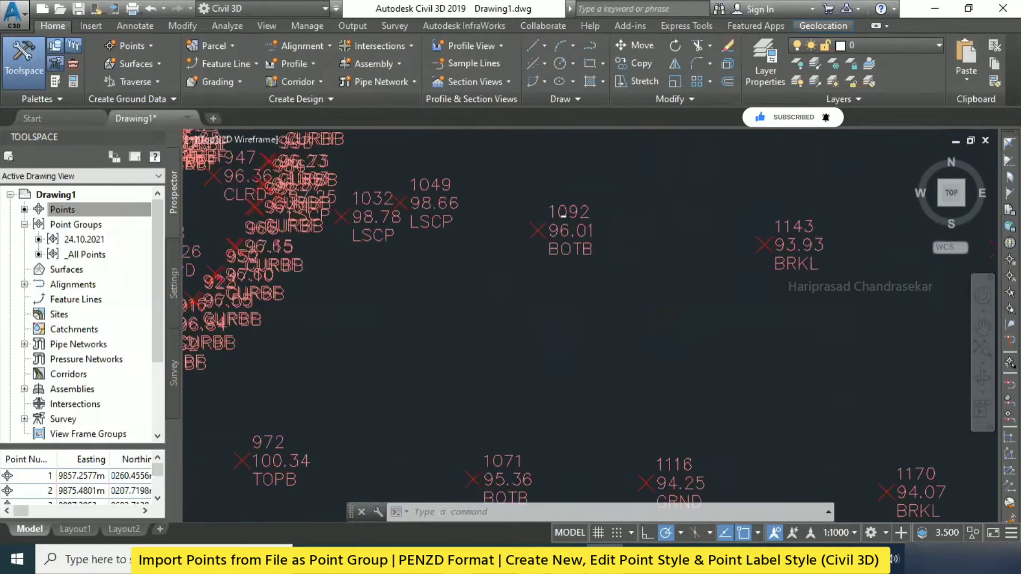
scroll(551, 261, "up", 2)
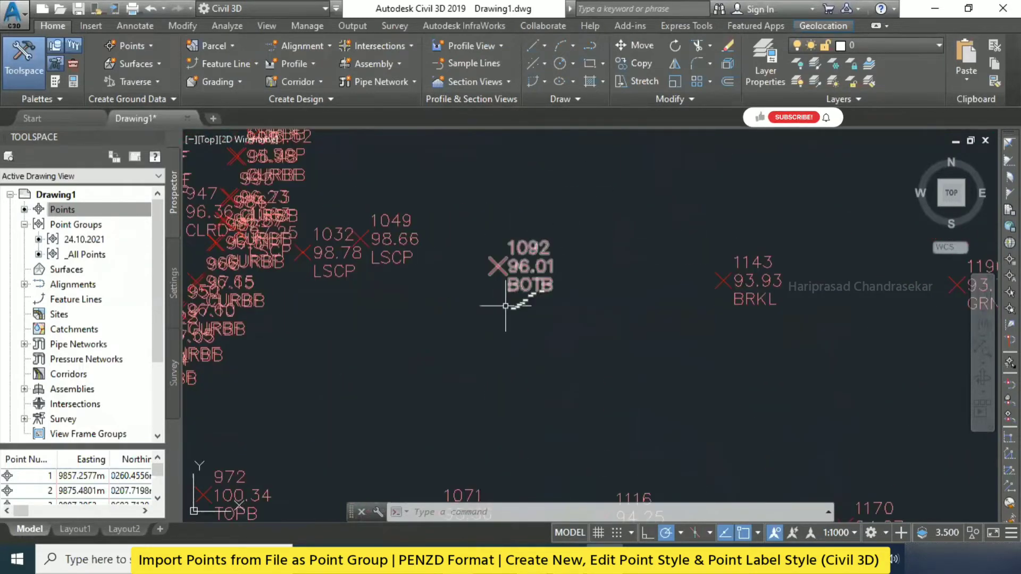
Open the Point Group Properties of point group 24.10.2021.
left_click(89, 239)
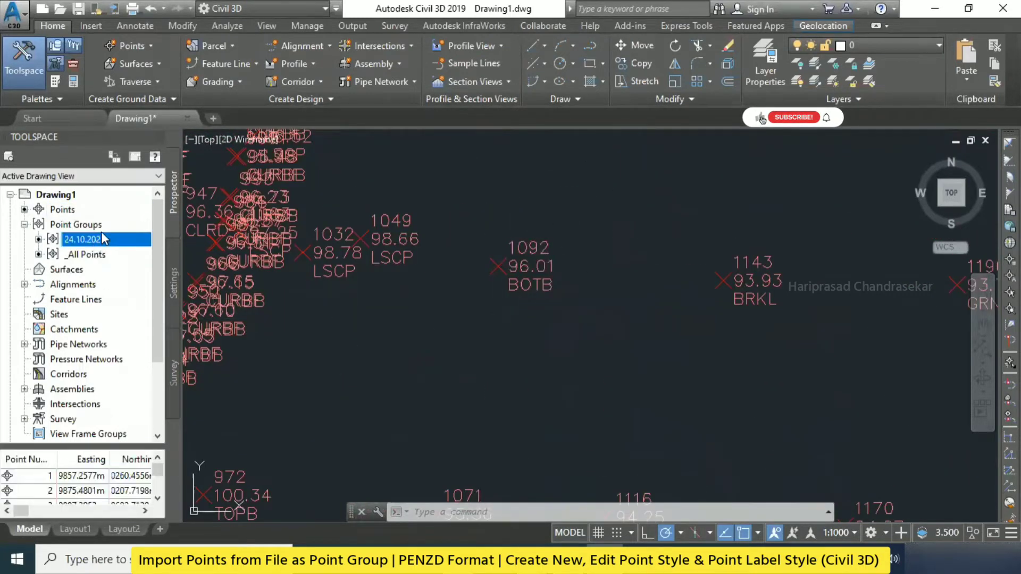
right_click(102, 242)
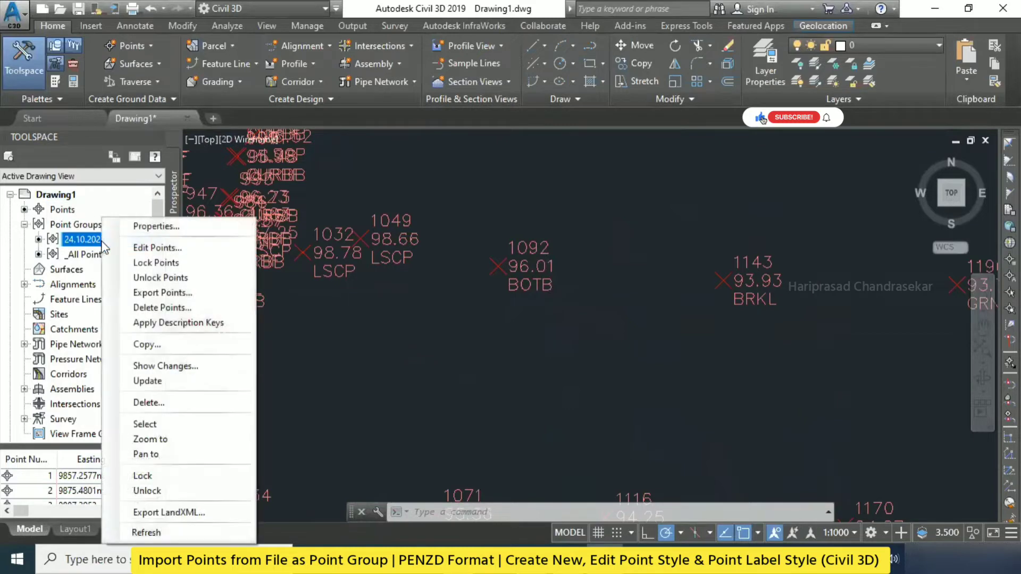
left_click(161, 232)
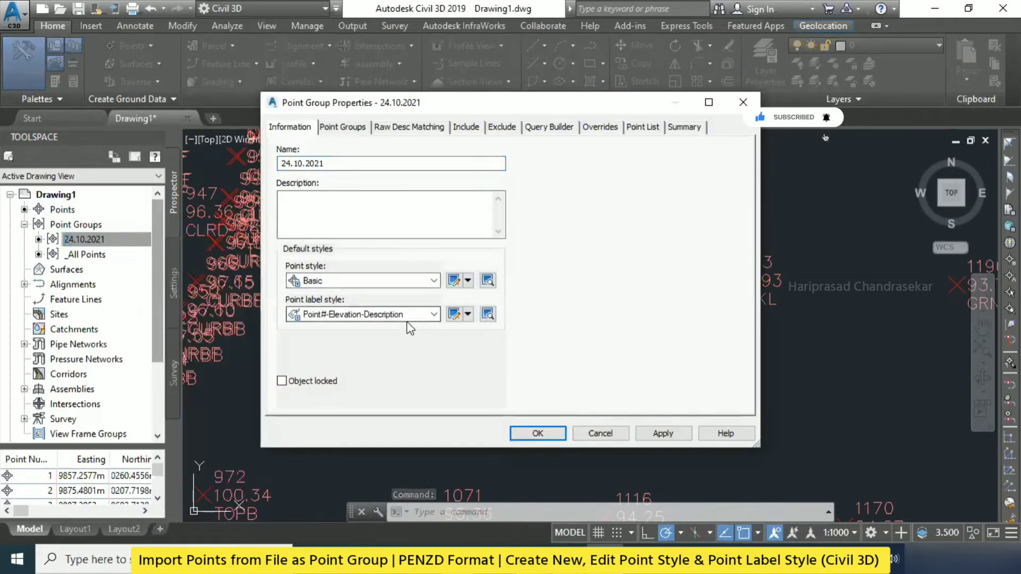
Apply the Point Number Only label style to point group 24.10.2021.
left_click_drag(340, 110, 645, 145)
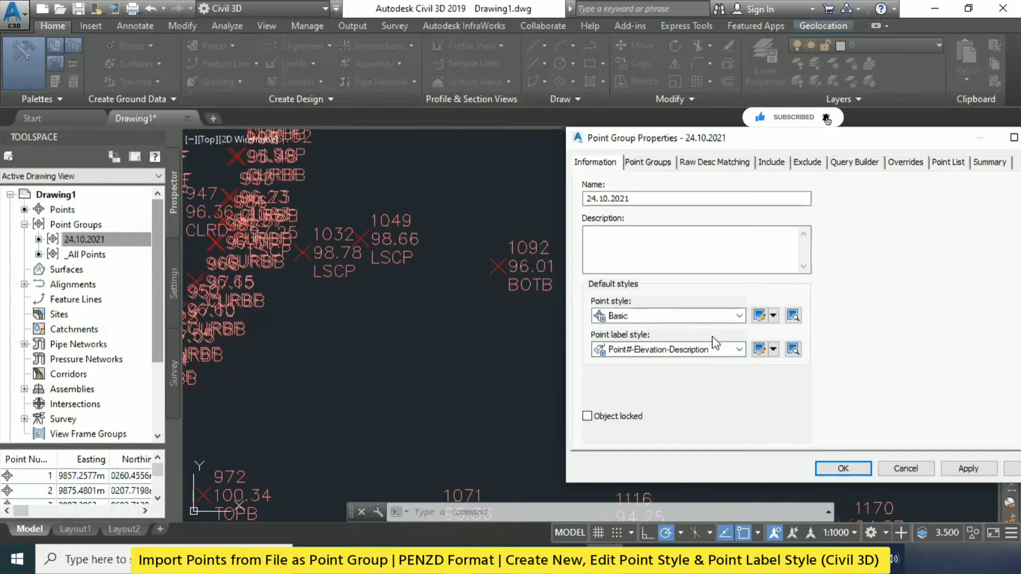
left_click(739, 349)
left_click(659, 400)
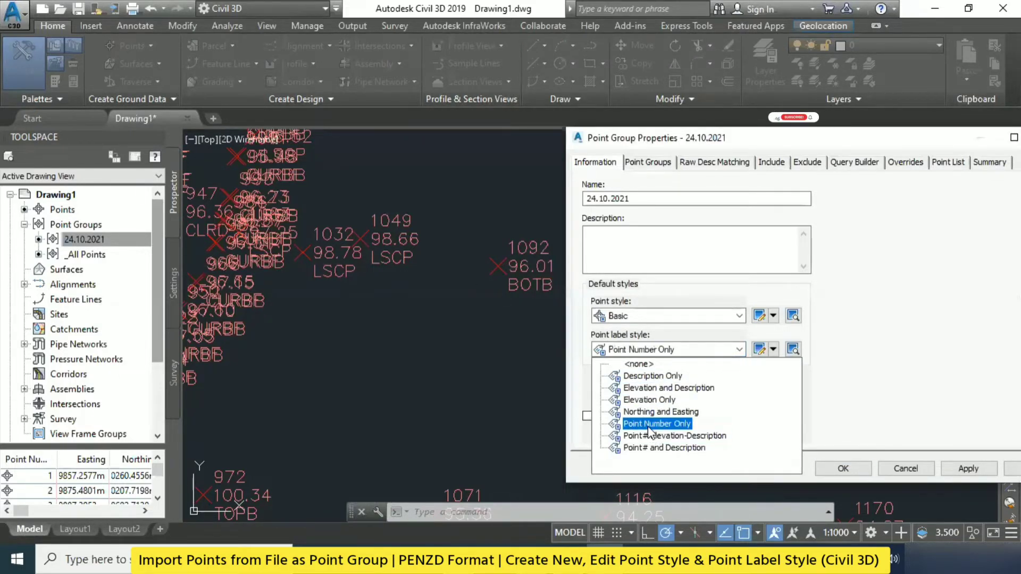
left_click(648, 424)
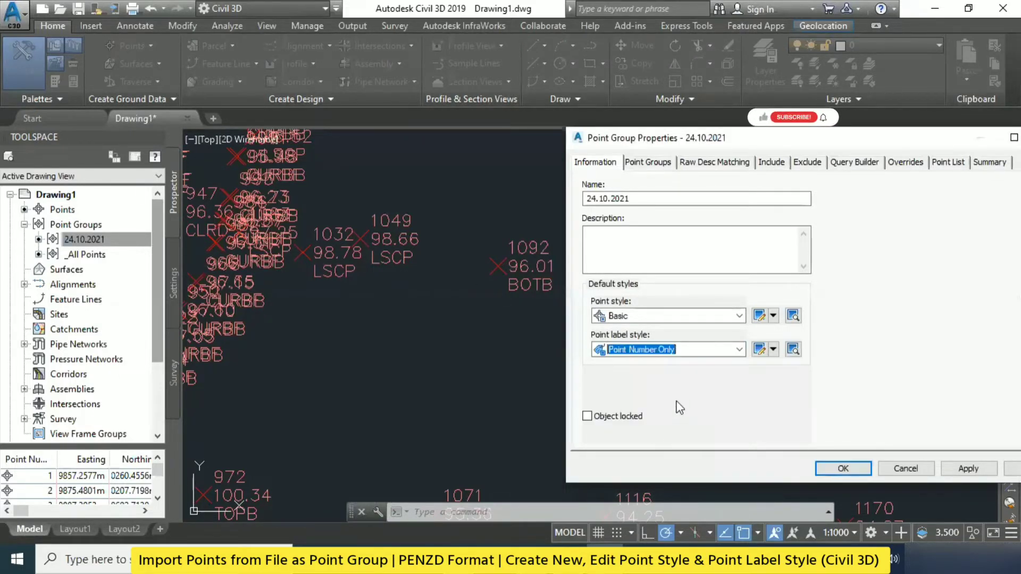
left_click(974, 468)
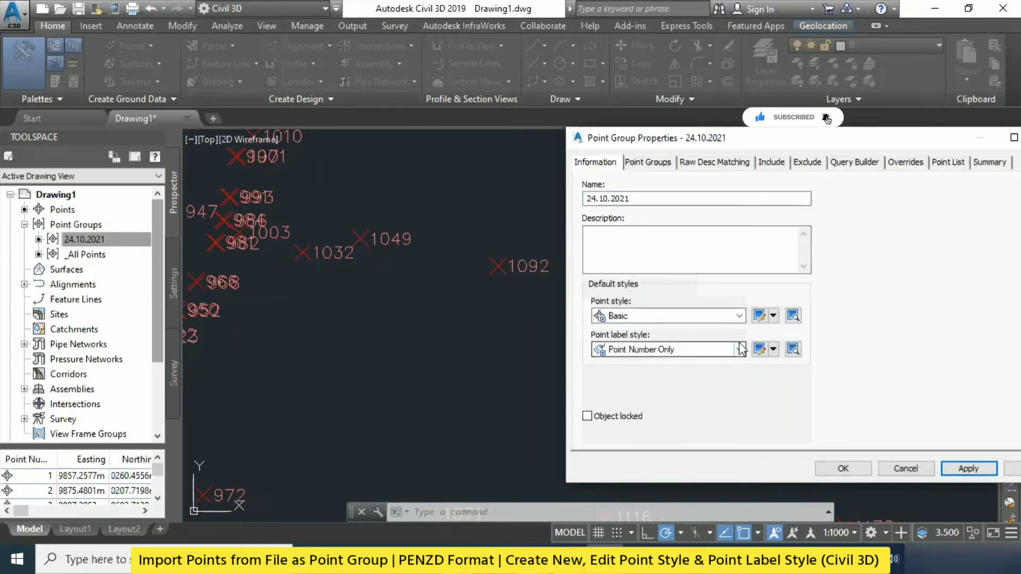
Switch the group's point label style to Elevation Only and apply it.
left_click(697, 352)
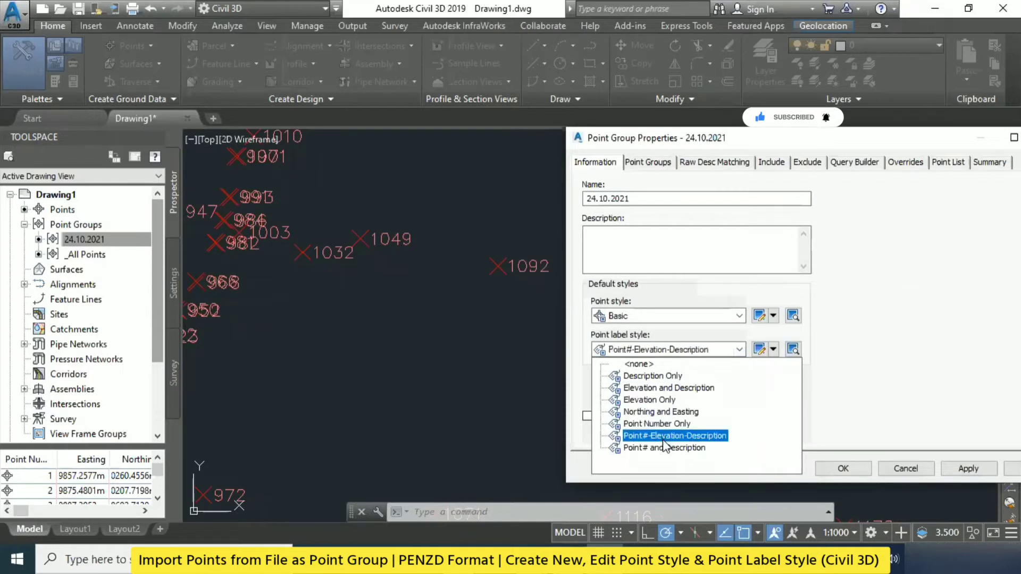
left_click(650, 400)
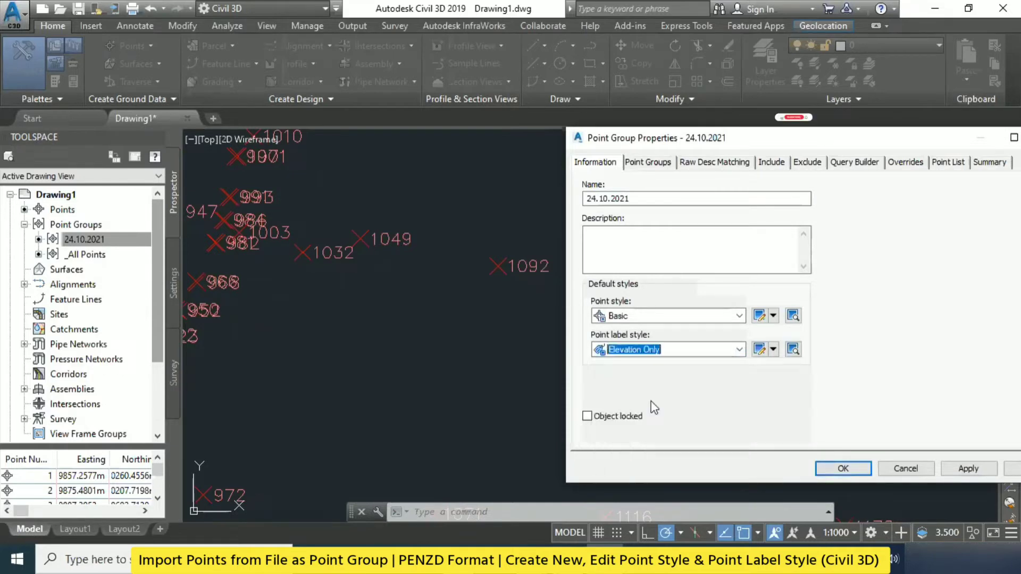
left_click(968, 469)
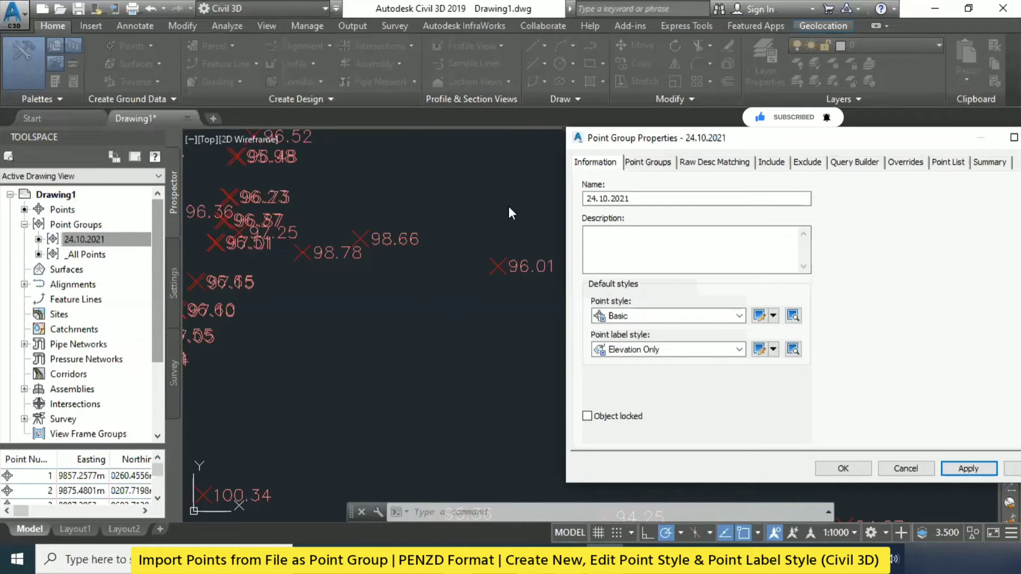
Create a new point label style named 'Elevation & Point Number' and view its General properties.
left_click(773, 350)
left_click(772, 351)
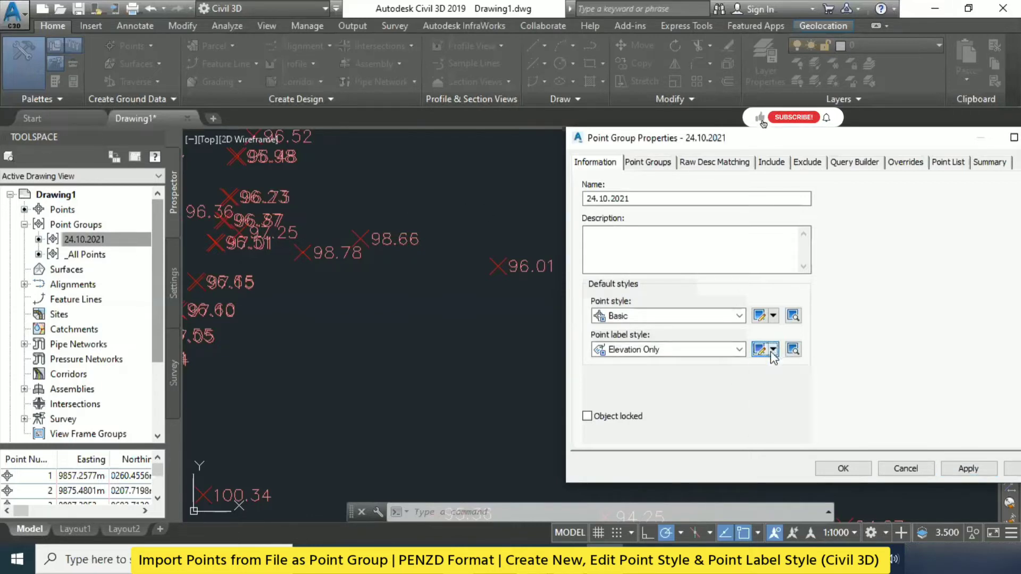
left_click(776, 350)
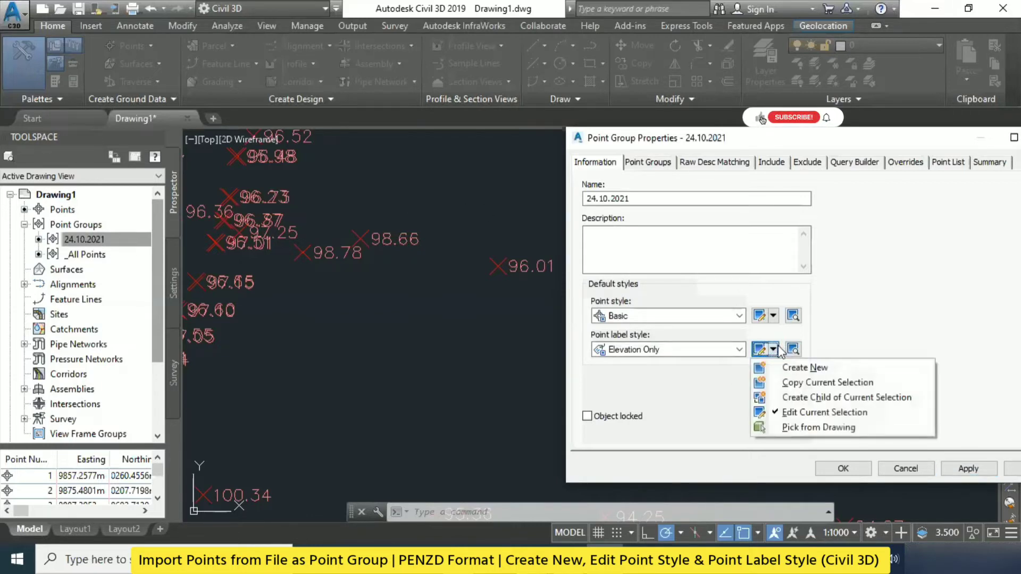
left_click(802, 367)
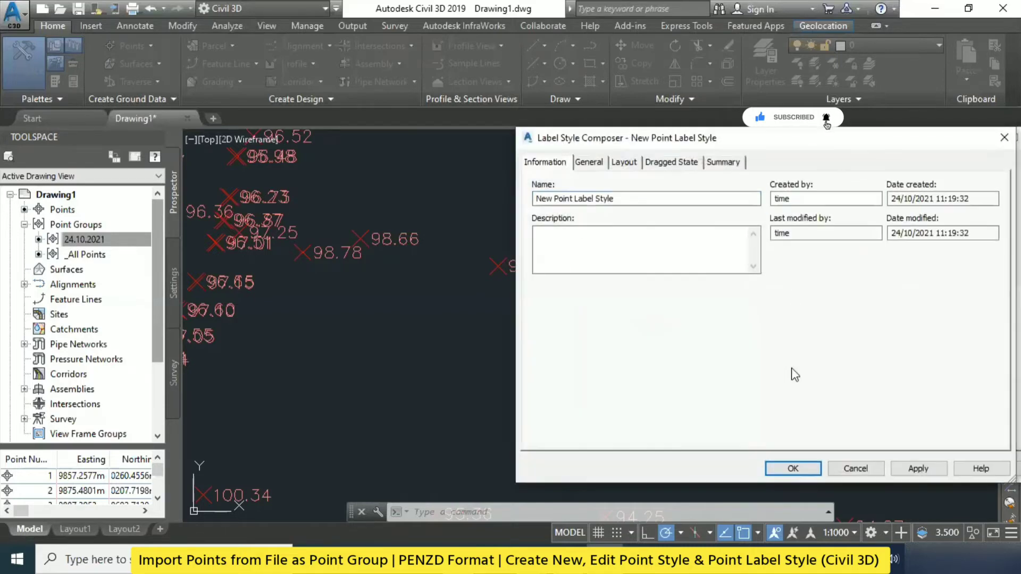
type("El")
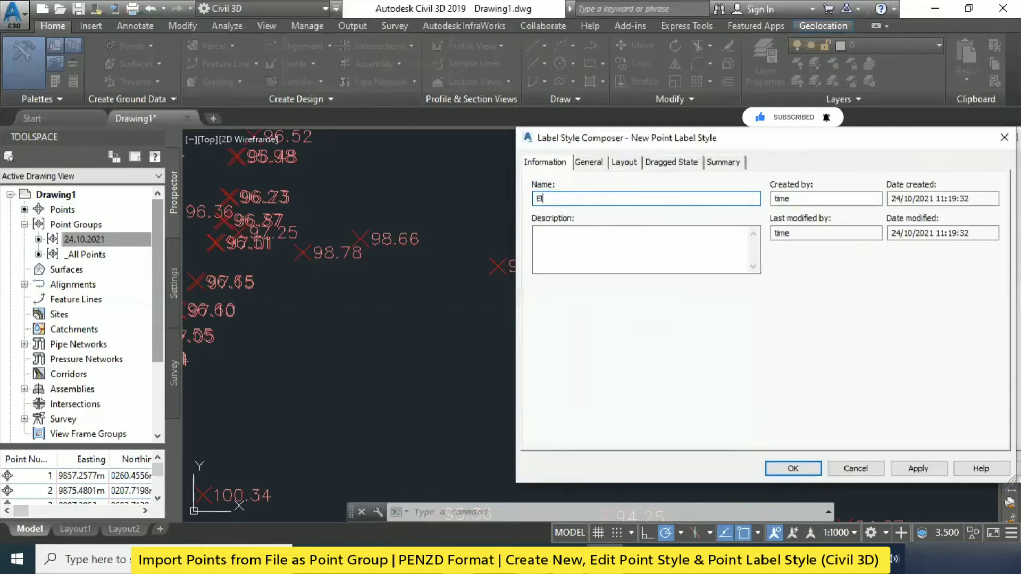
type("evation")
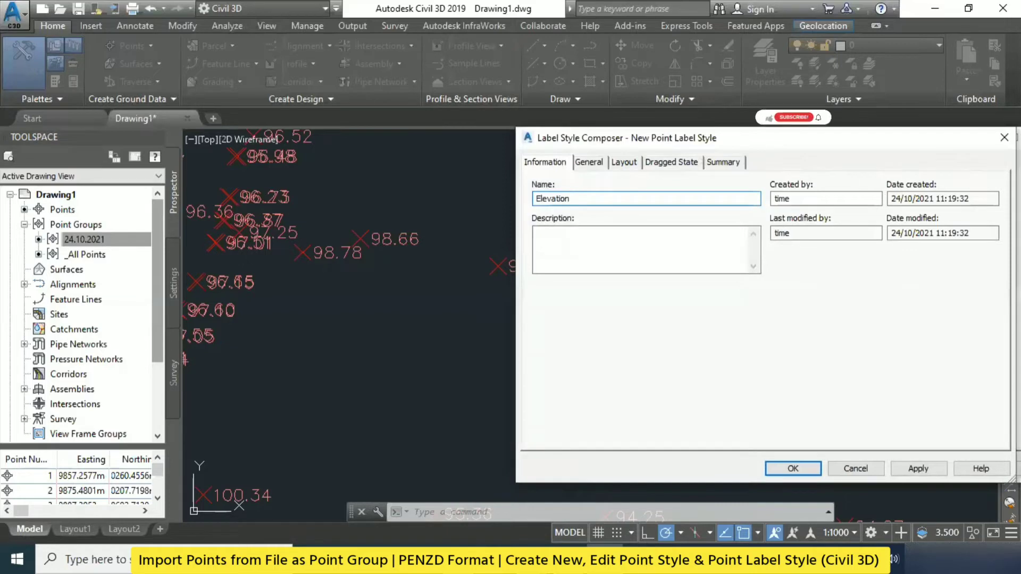
type(" & Point Number")
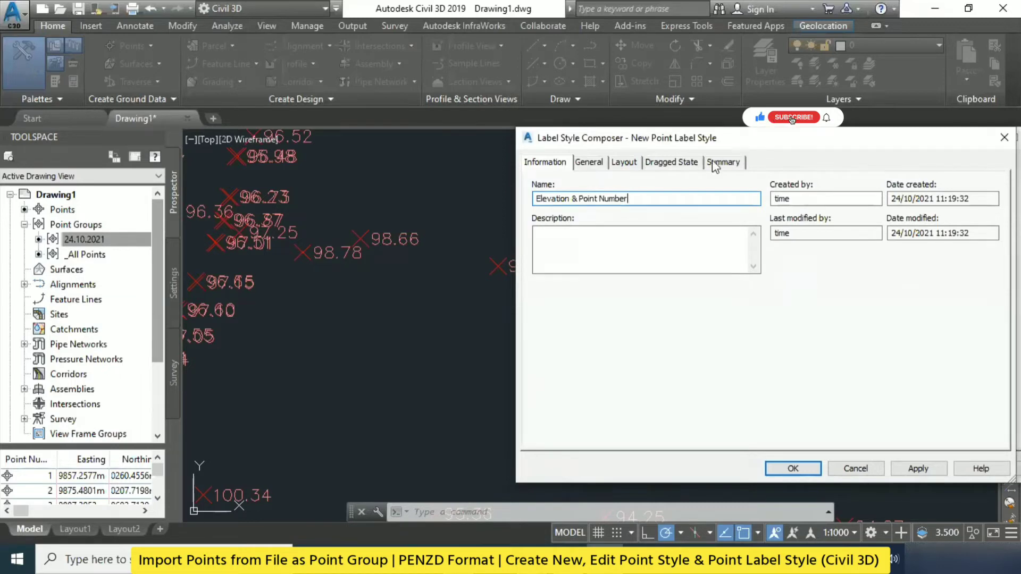
left_click(589, 162)
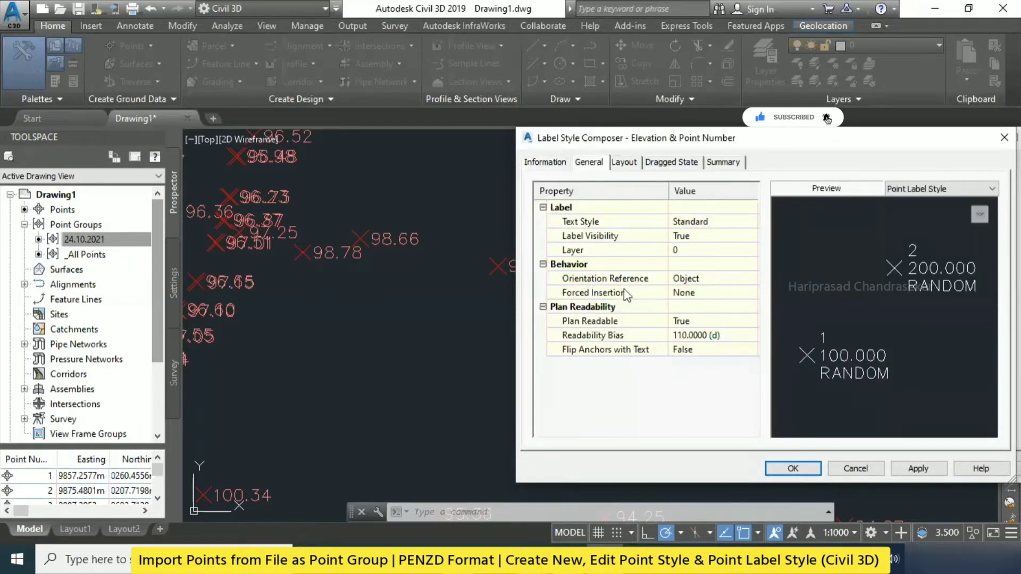
Review the Point Number component on the style's Layout tab.
left_click(623, 163)
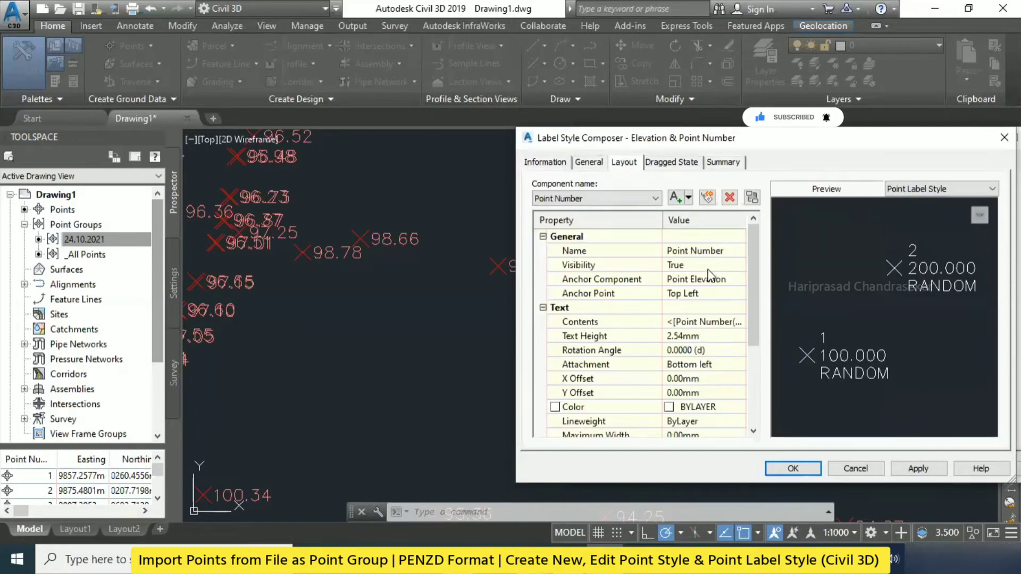
left_click(611, 200)
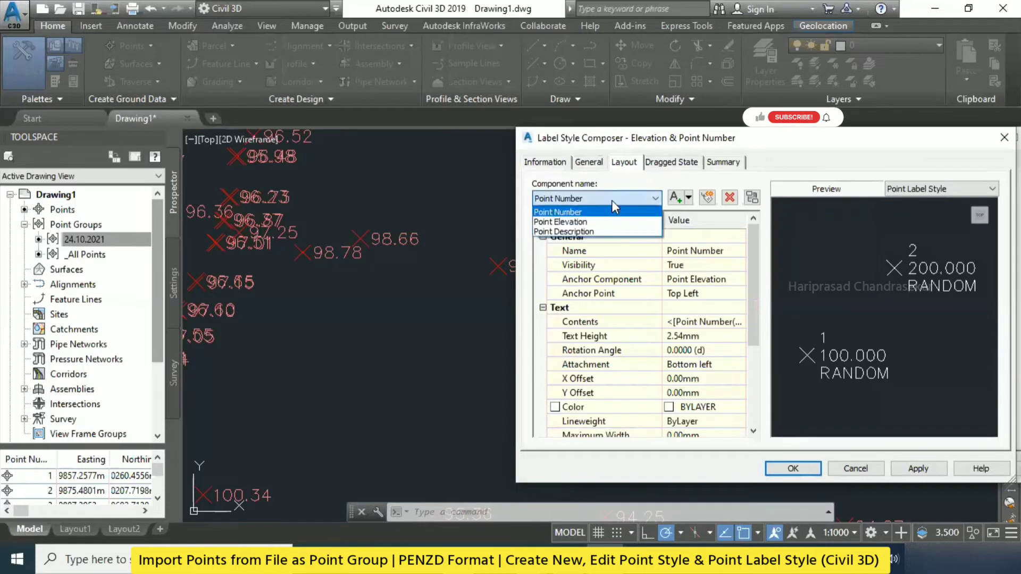
left_click(606, 211)
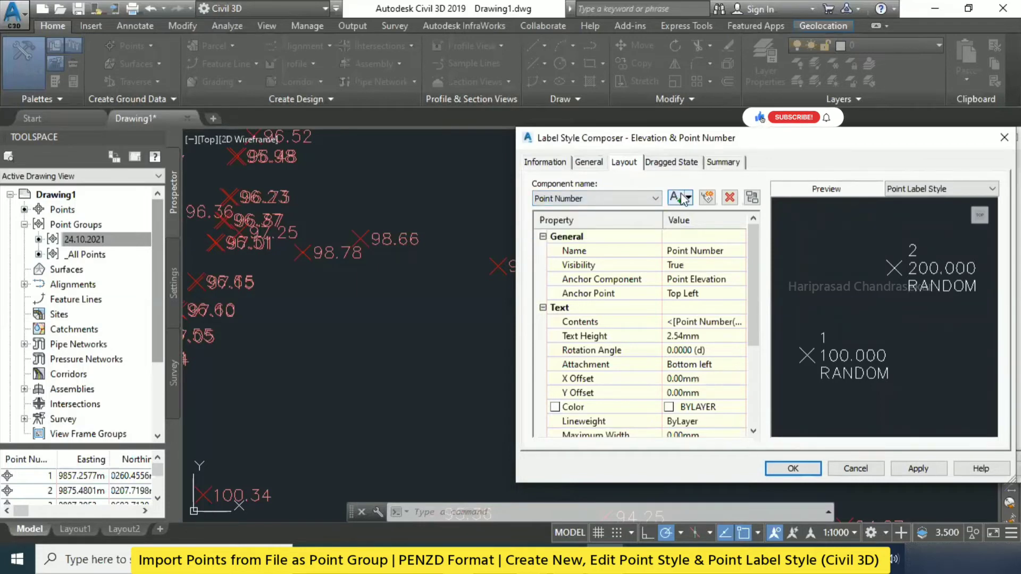
left_click(621, 194)
left_click(620, 194)
left_click(589, 164)
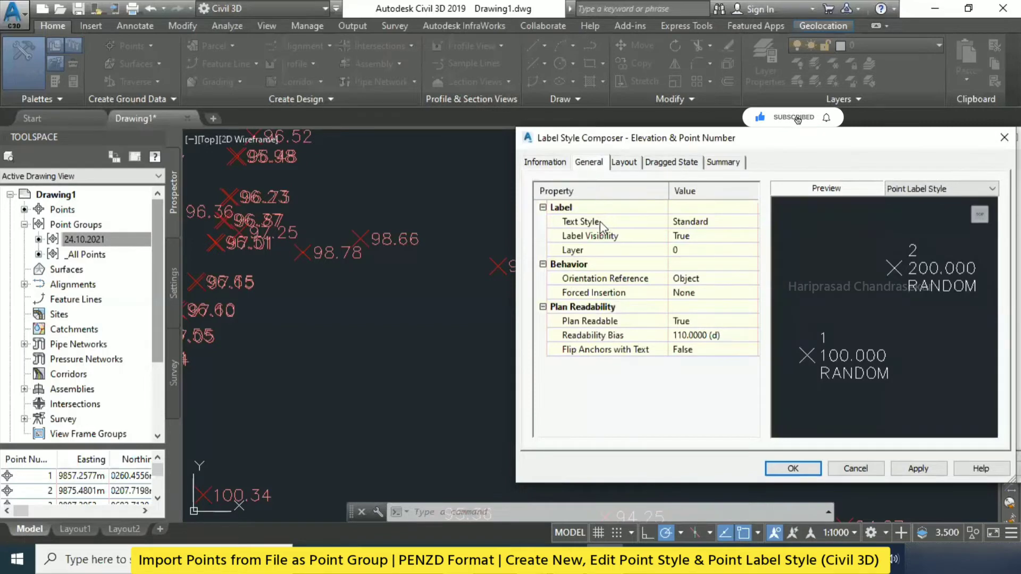
left_click(624, 163)
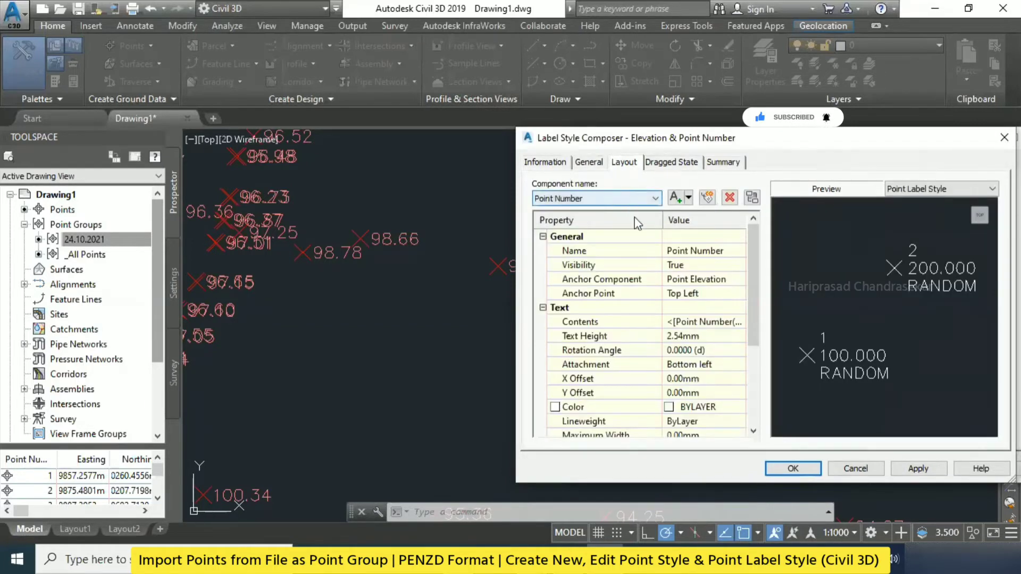
Browse the Point Elevation and Point Description components and their dragged state leader settings.
left_click(611, 197)
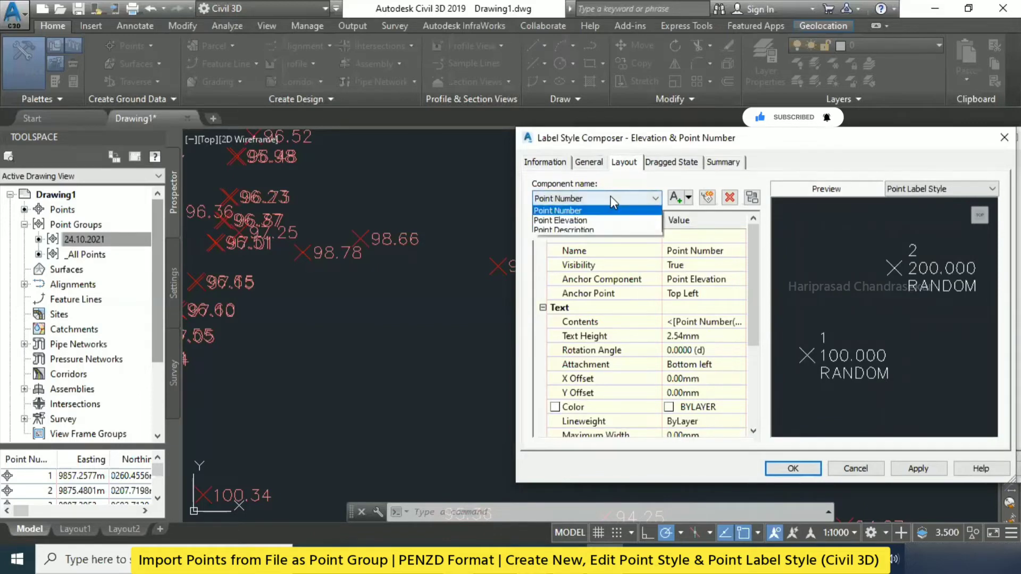
left_click(592, 222)
left_click(590, 205)
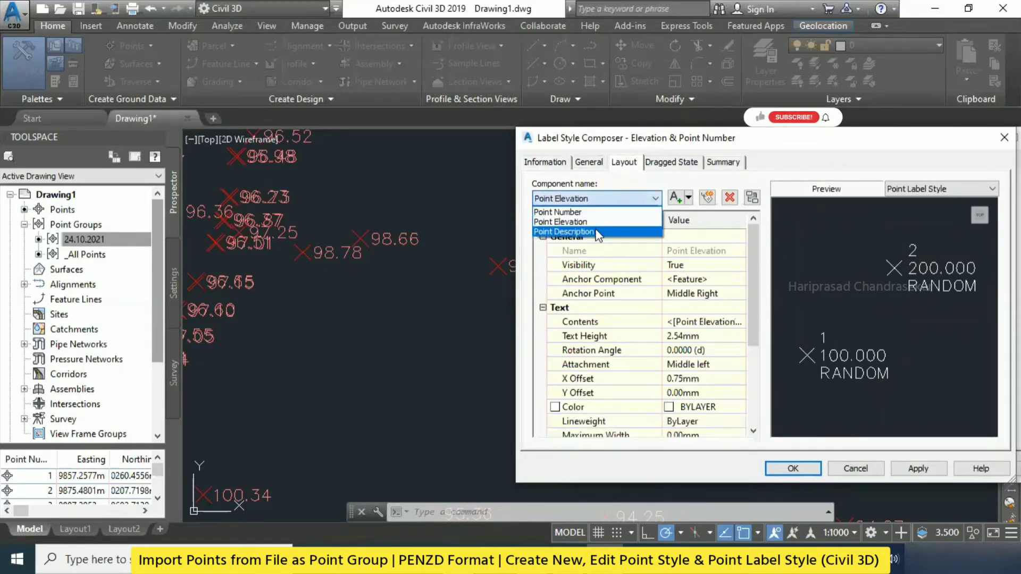
left_click(593, 216)
left_click(602, 202)
left_click(603, 205)
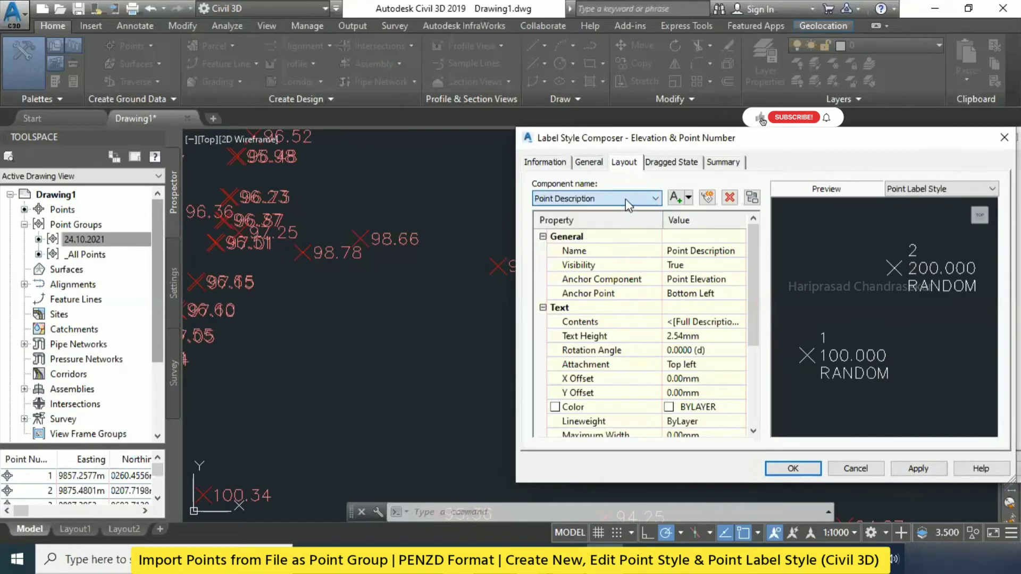
left_click(689, 198)
left_click(692, 200)
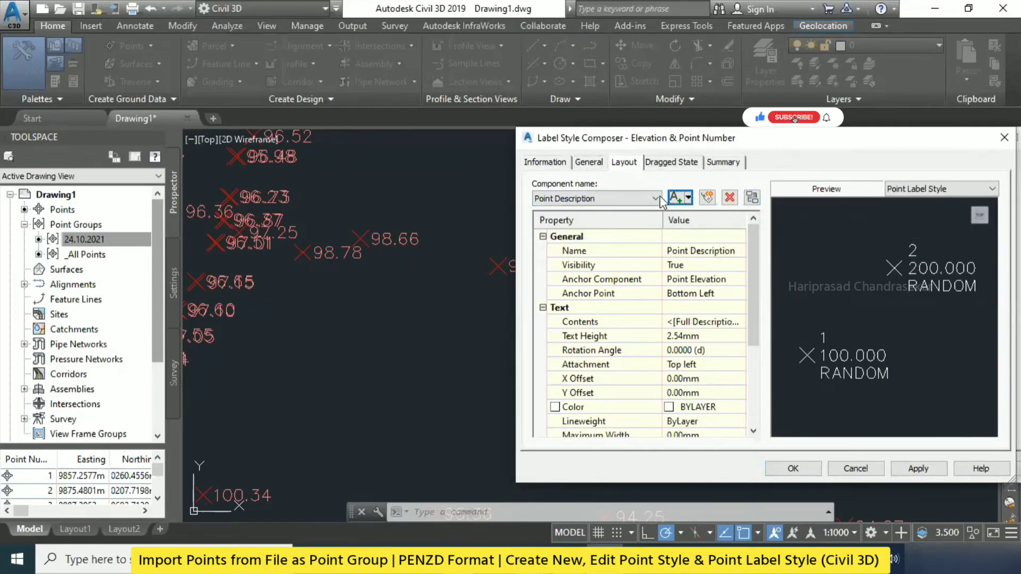
left_click_drag(748, 263, 664, 151)
left_click(670, 161)
Review the Summary's Label, Behavior, Information and Plan Readability settings, then apply and save the style.
left_click(718, 164)
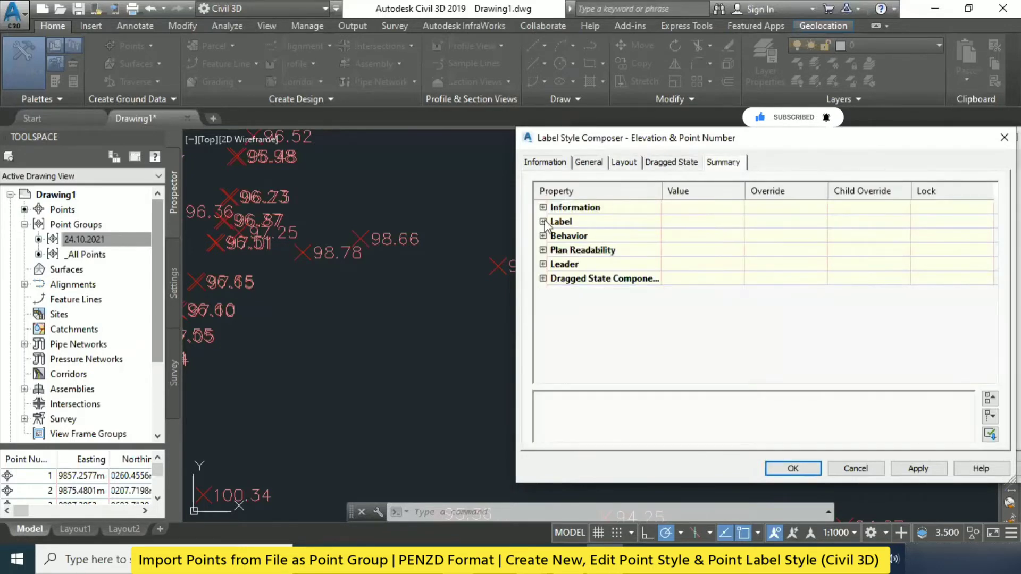
left_click(543, 222)
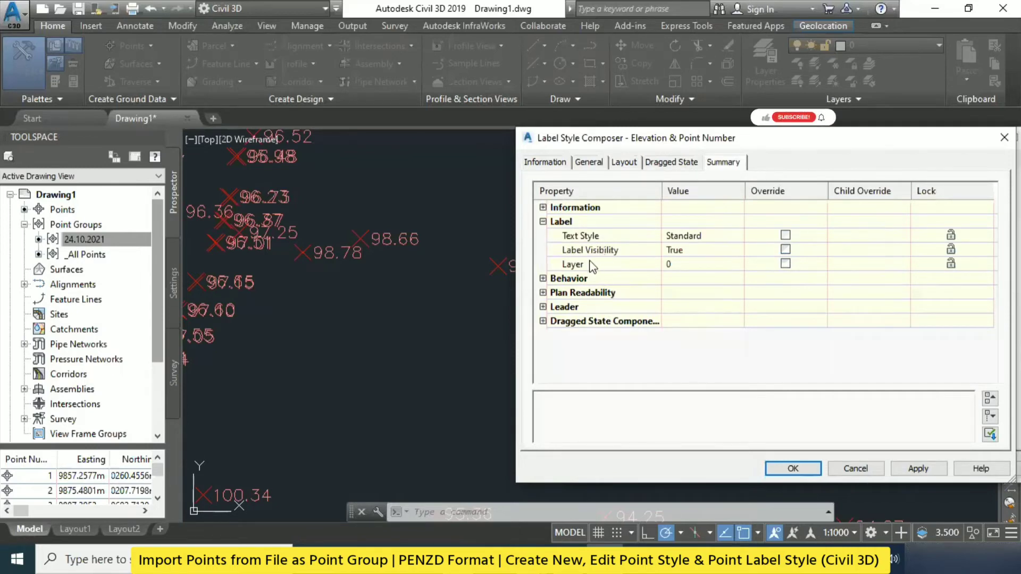
left_click(542, 278)
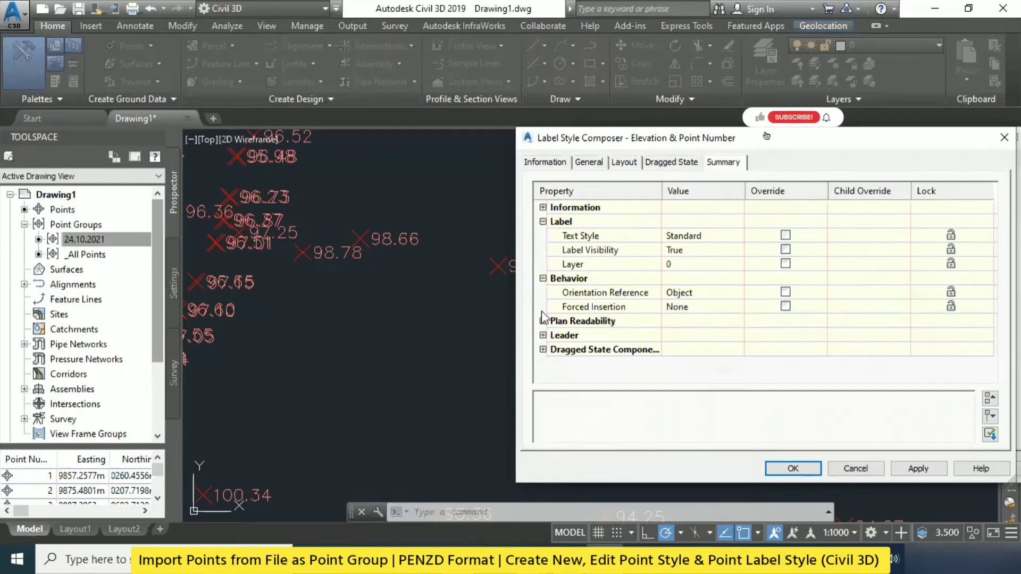
left_click(543, 207)
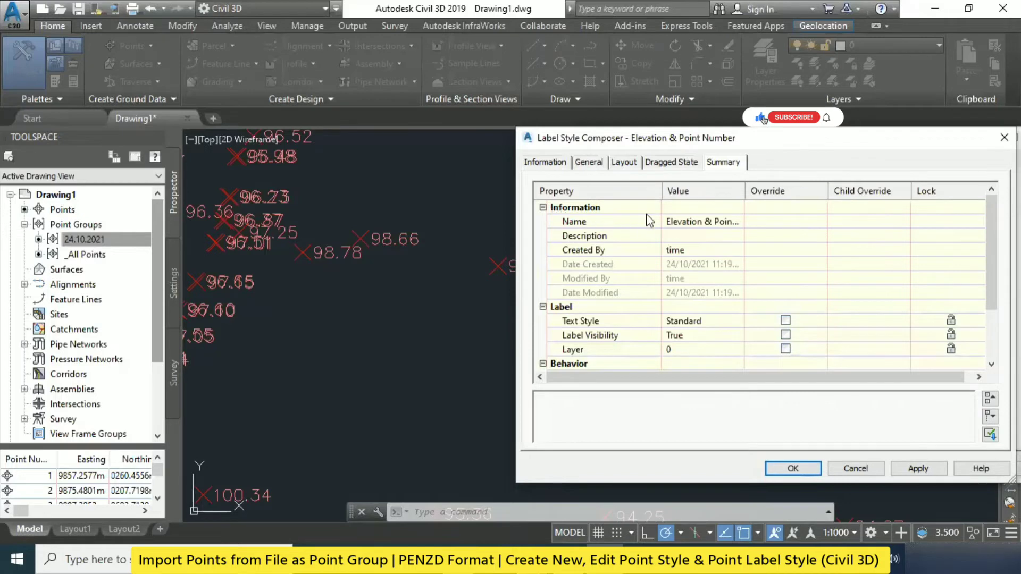
left_click(671, 221)
left_click(696, 236)
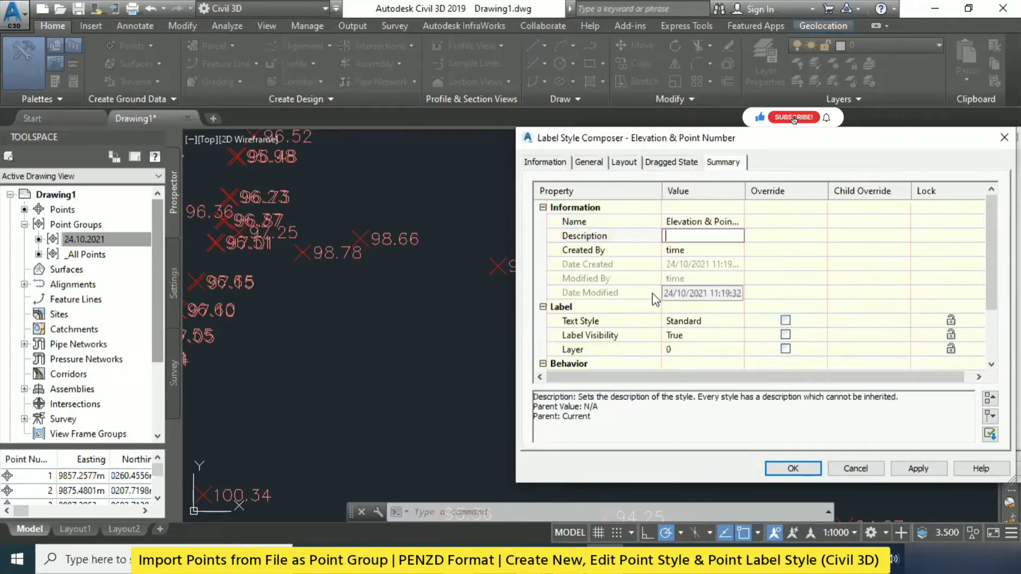
scroll(672, 290, "down", 2)
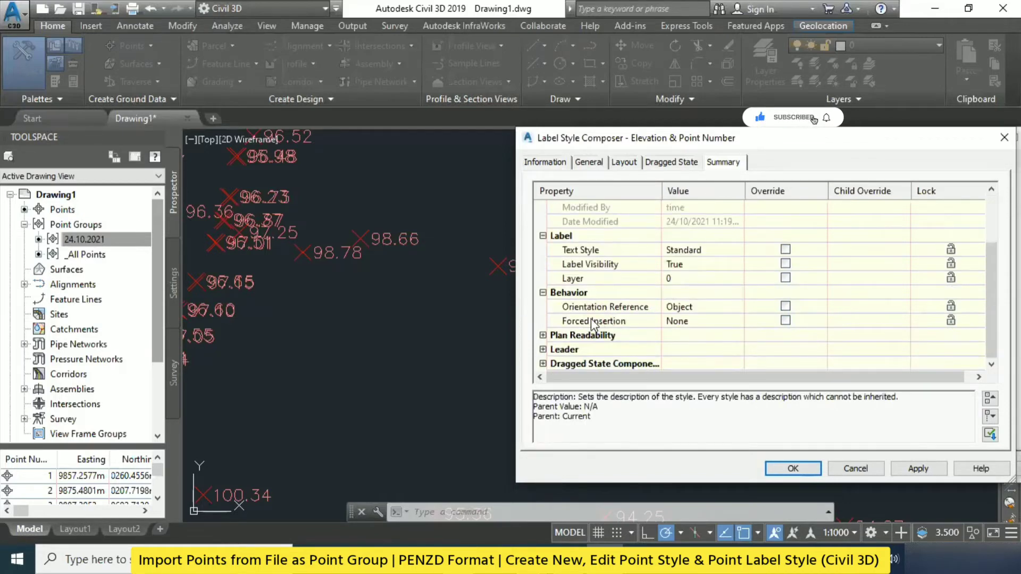
left_click(542, 335)
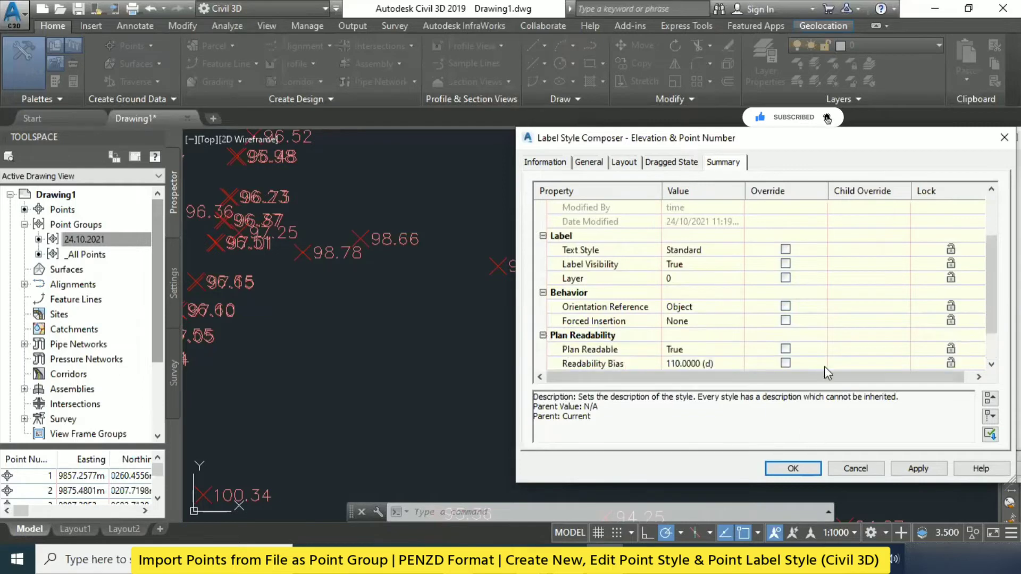
scroll(824, 367, "down", 1)
left_click(917, 468)
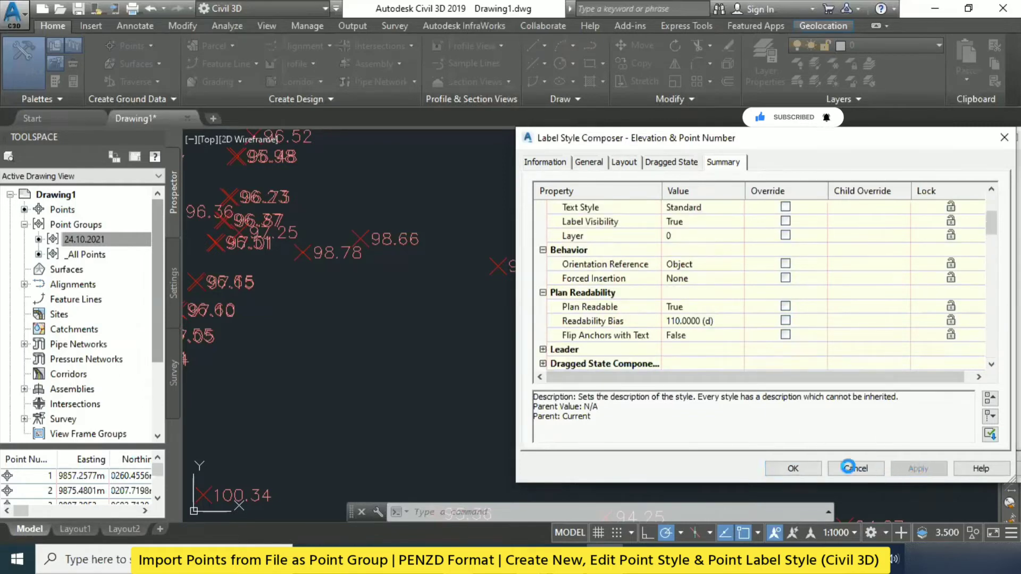
left_click(792, 469)
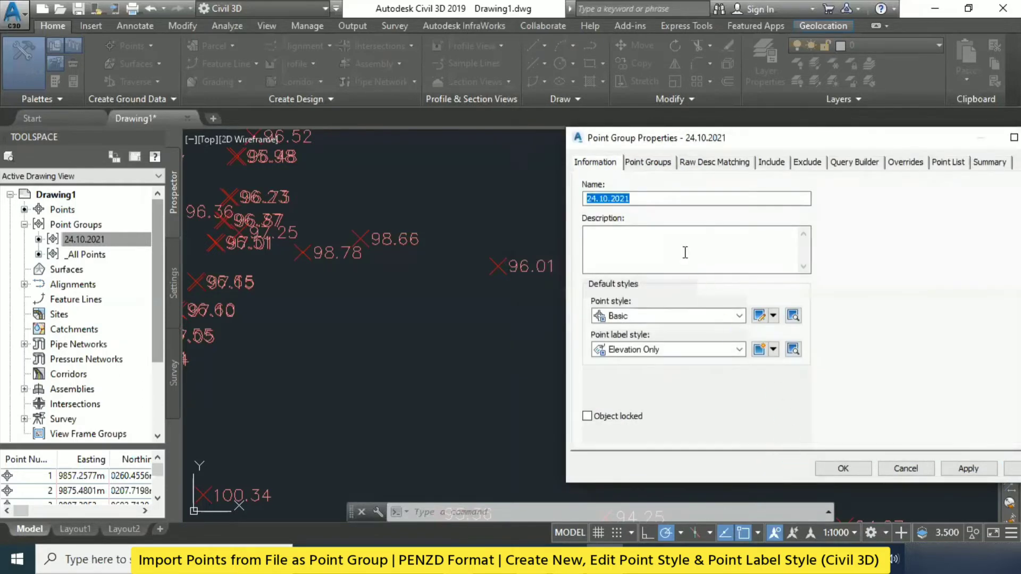
Set group 24.10.2021's point label style to Elevation & Point Number.
left_click(739, 351)
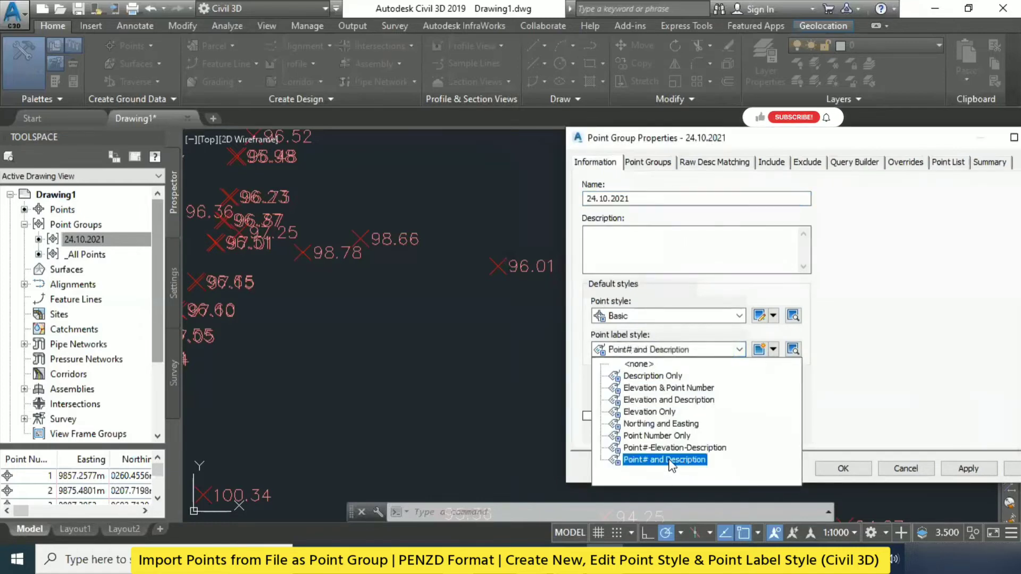
left_click(668, 393)
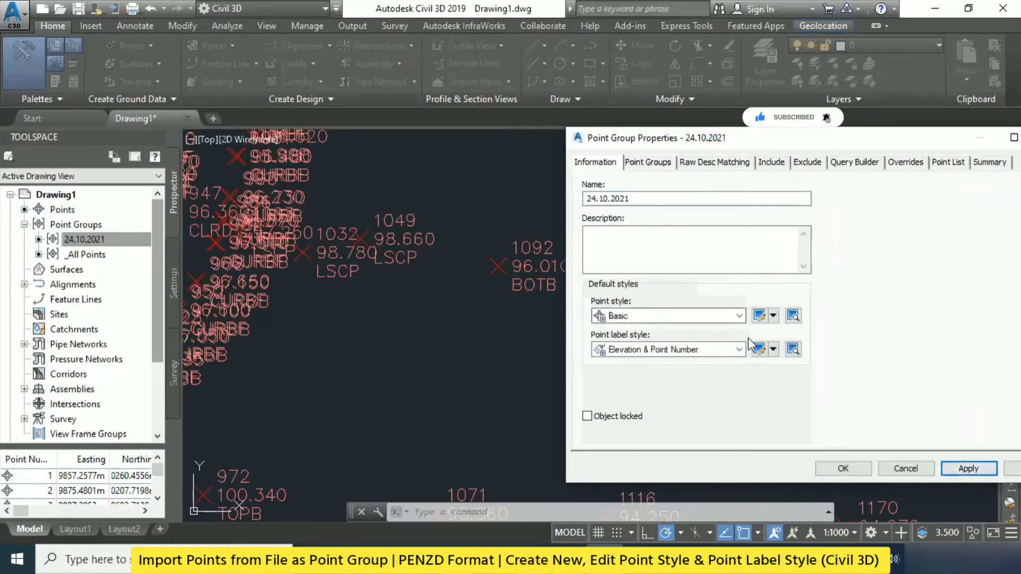
left_click(773, 349)
Edit the style and check its General text style and visibility, leaving Standard and visible.
left_click(808, 412)
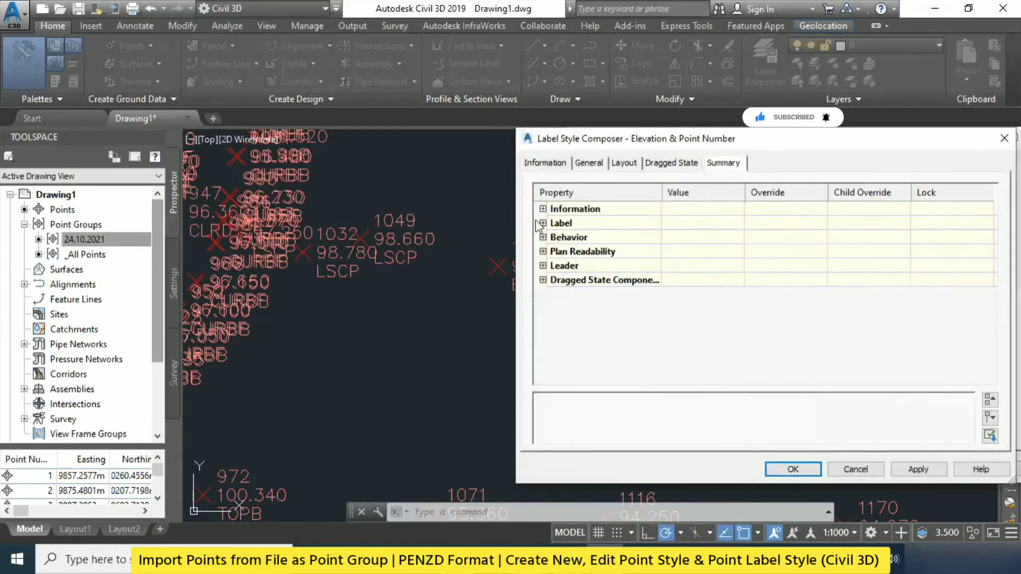
left_click(588, 164)
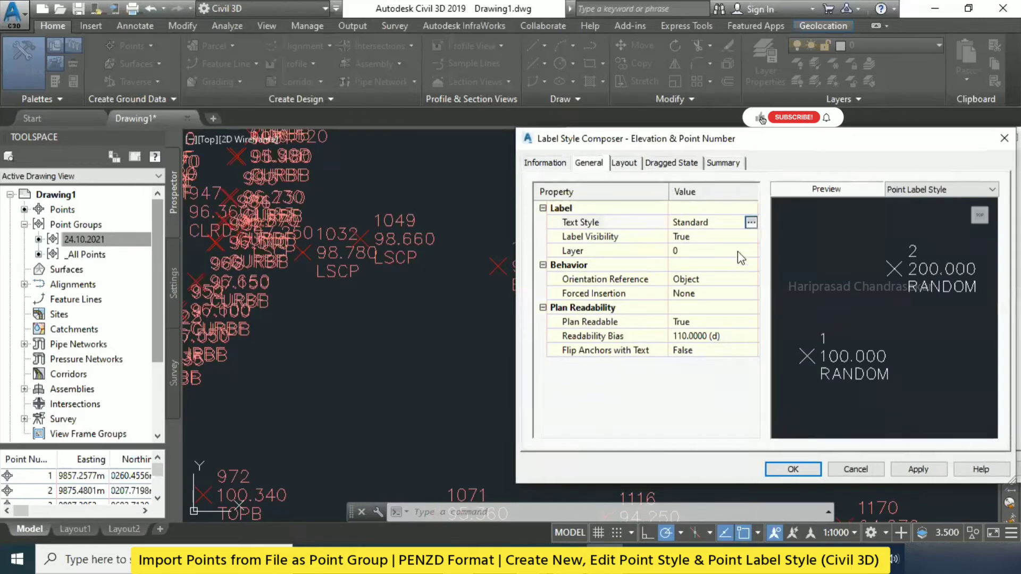
left_click(751, 223)
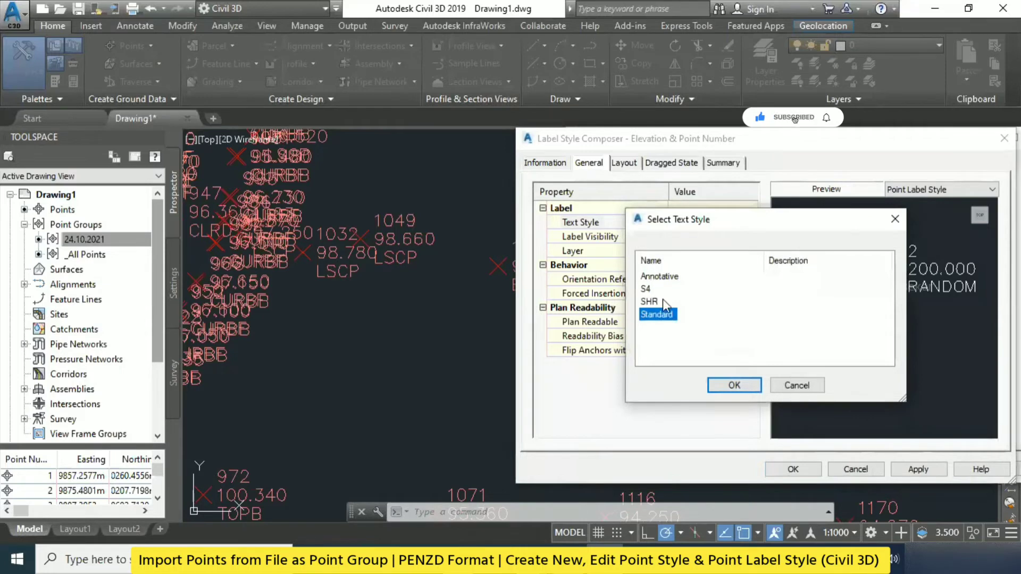
left_click(792, 386)
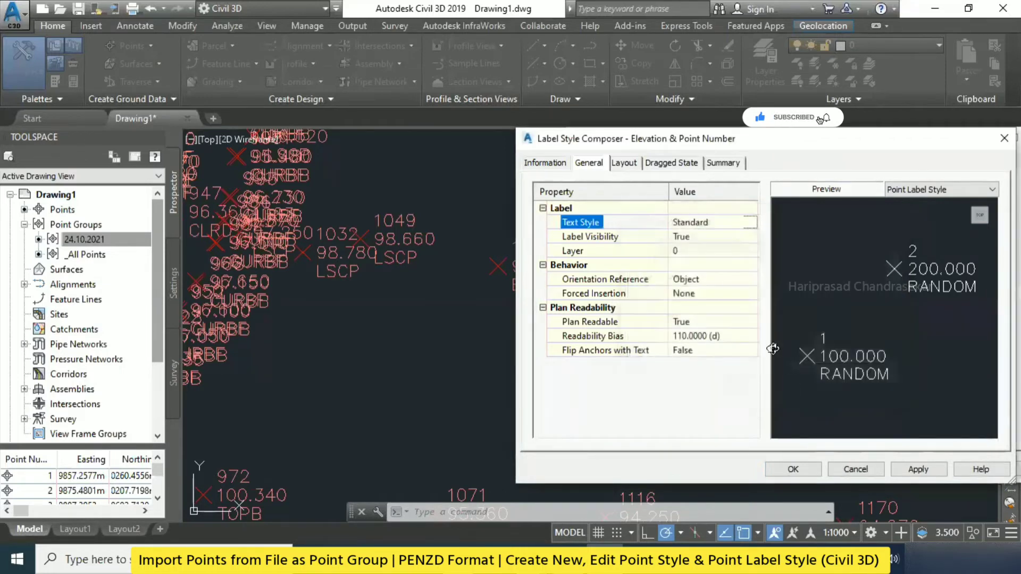
left_click(713, 236)
left_click(717, 236)
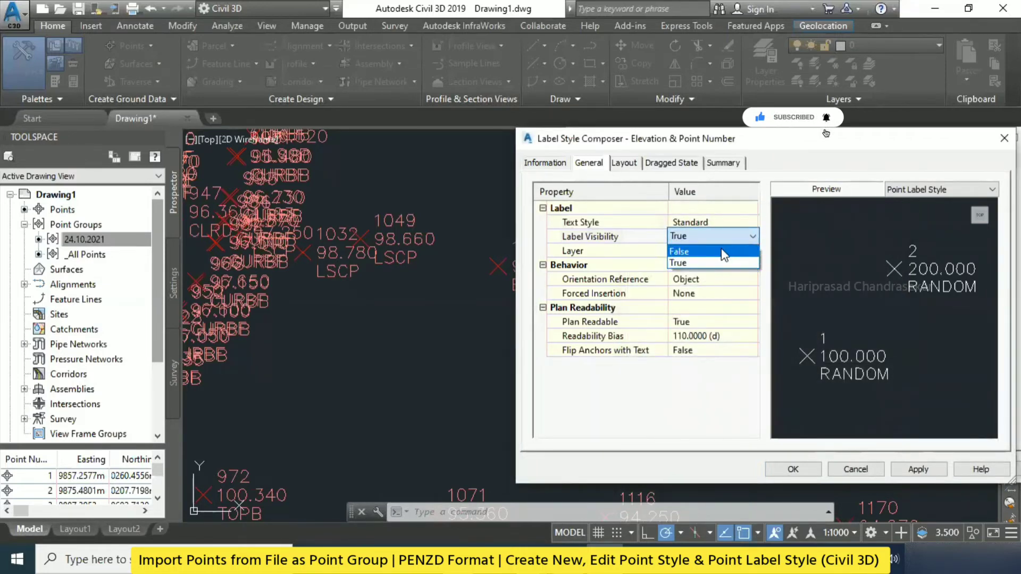
left_click(723, 253)
left_click(738, 237)
left_click(726, 239)
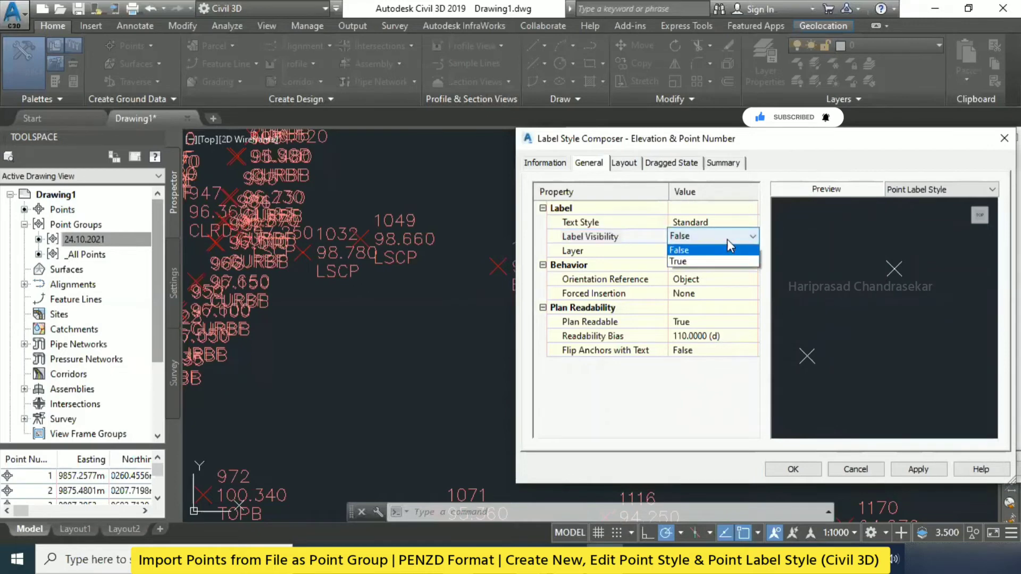
left_click(695, 260)
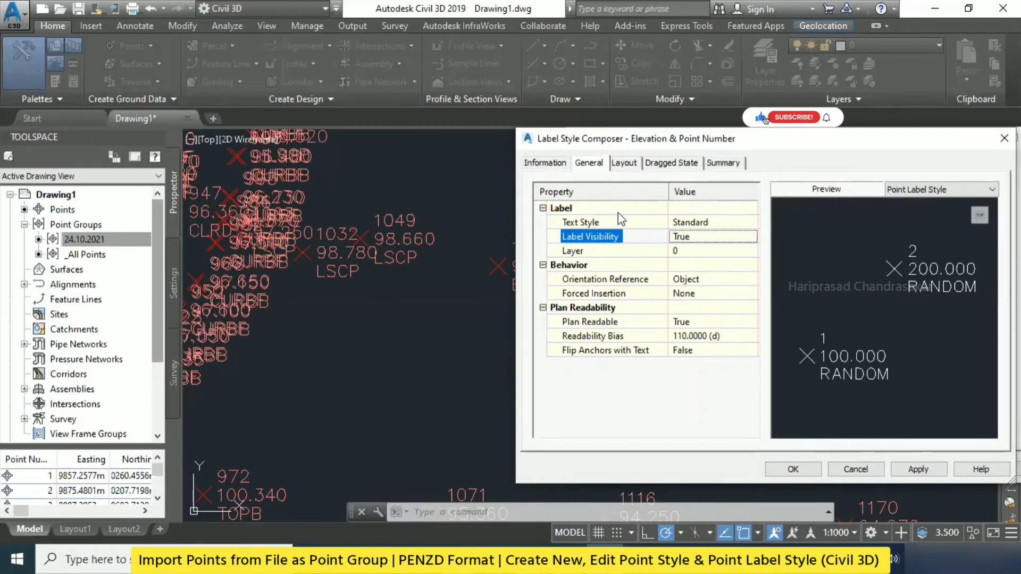
Set the Point Description component's Visibility to False on the Layout tab.
left_click(615, 164)
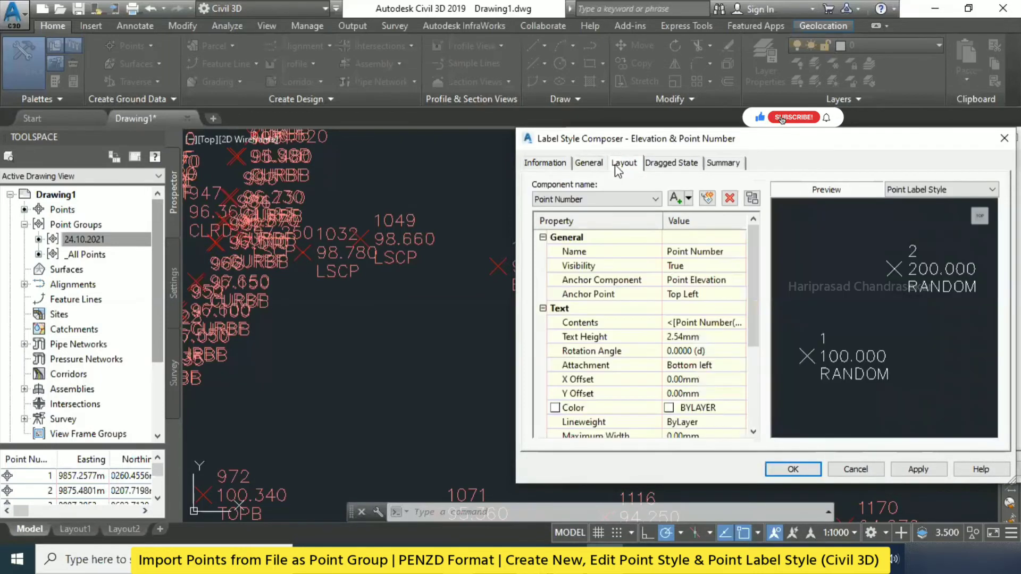
left_click(717, 254)
left_click(724, 266)
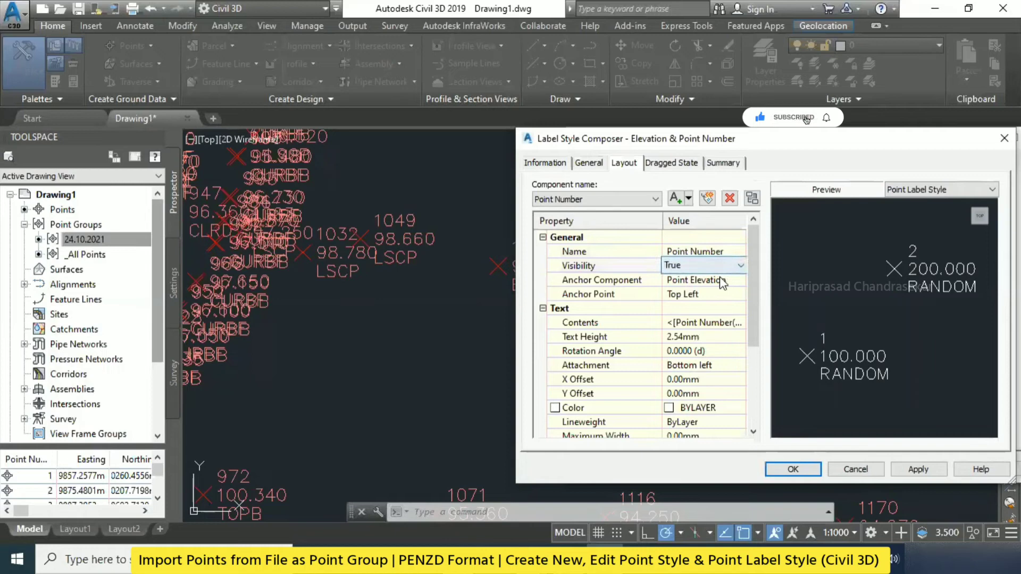
left_click(612, 203)
left_click(588, 235)
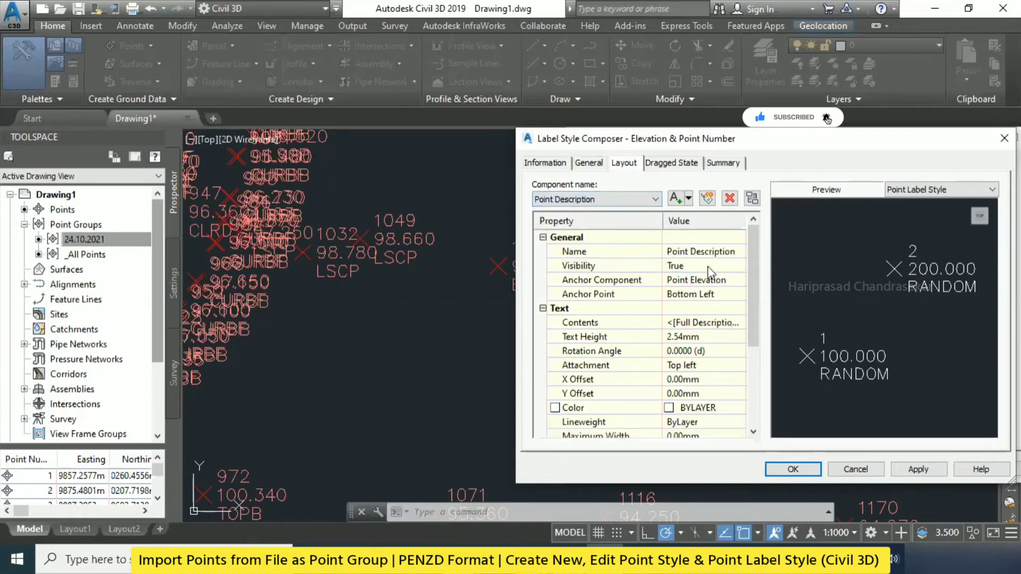
left_click(730, 265)
left_click(730, 265)
left_click(700, 282)
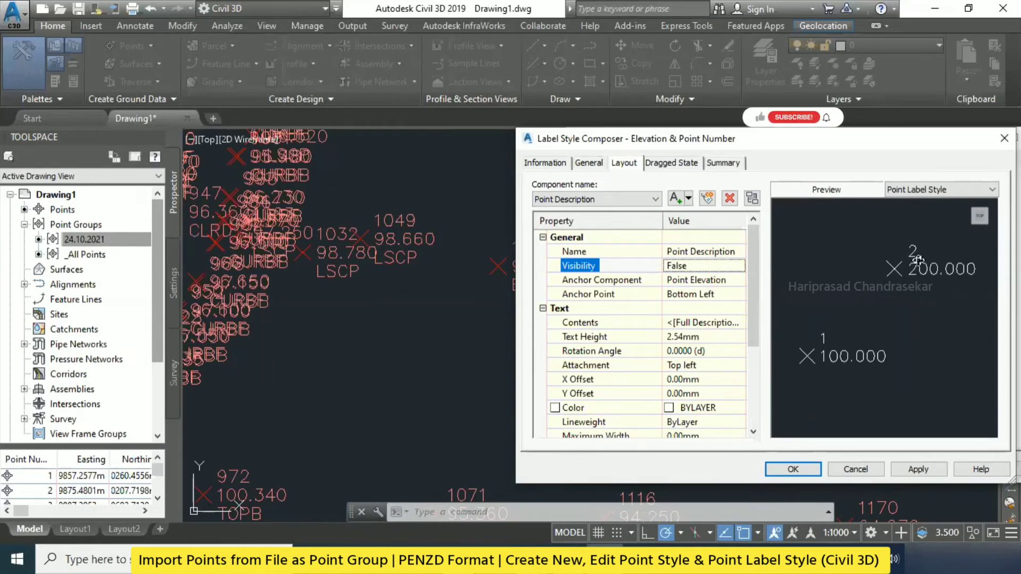
Colour the Point Number component green, then apply and accept the style.
left_click(616, 201)
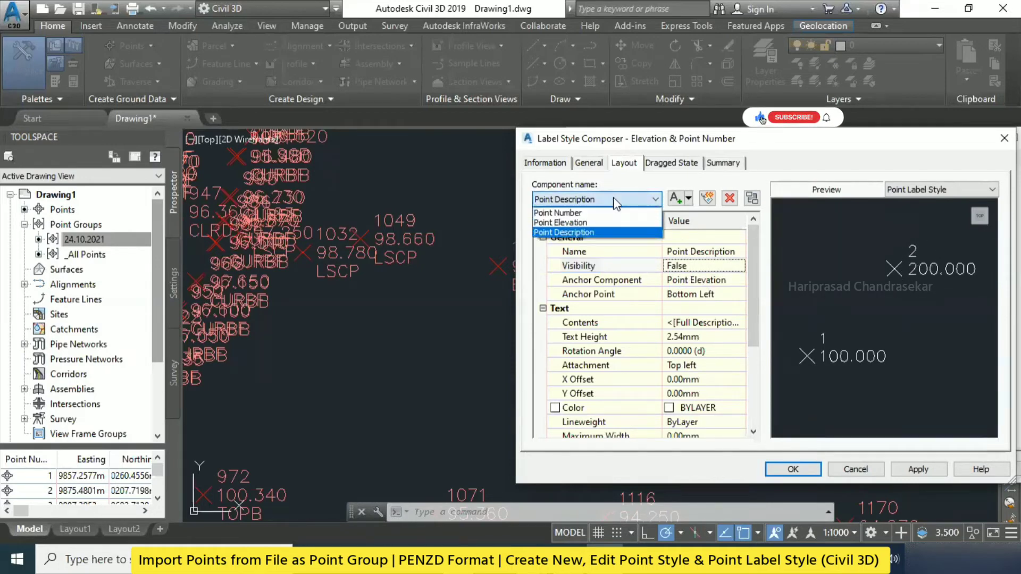
left_click(595, 213)
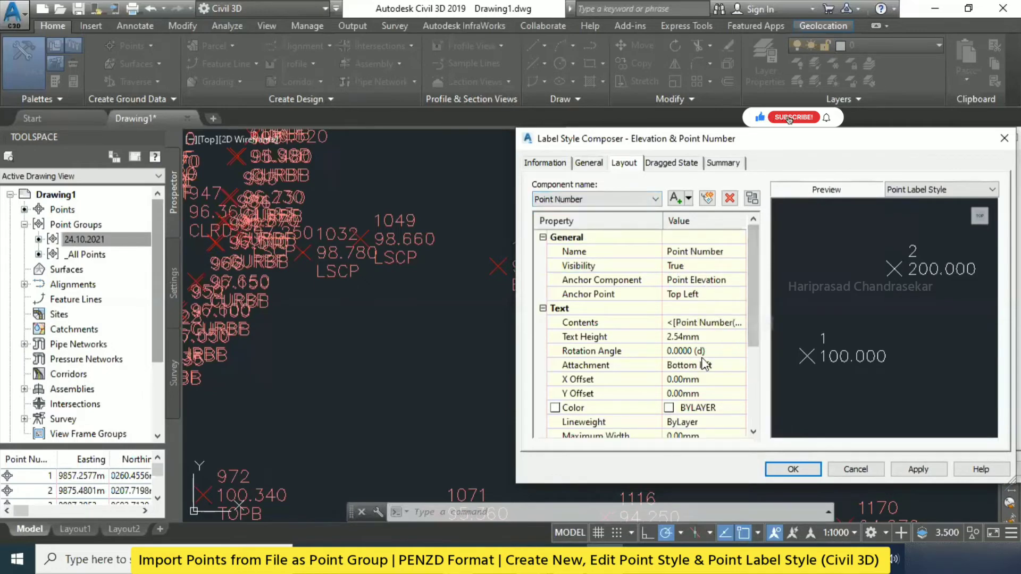
left_click(697, 407)
left_click(738, 407)
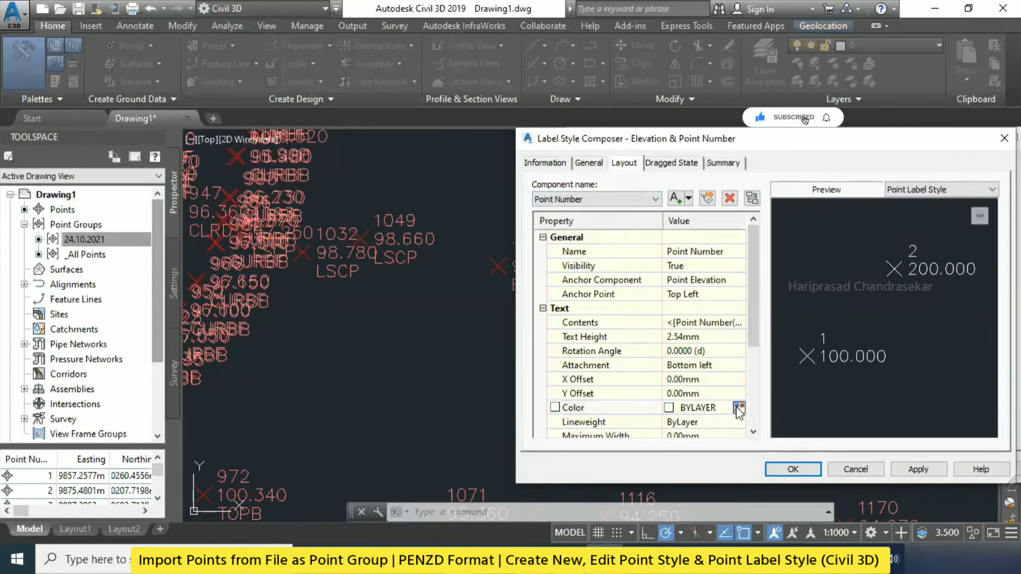
left_click(674, 349)
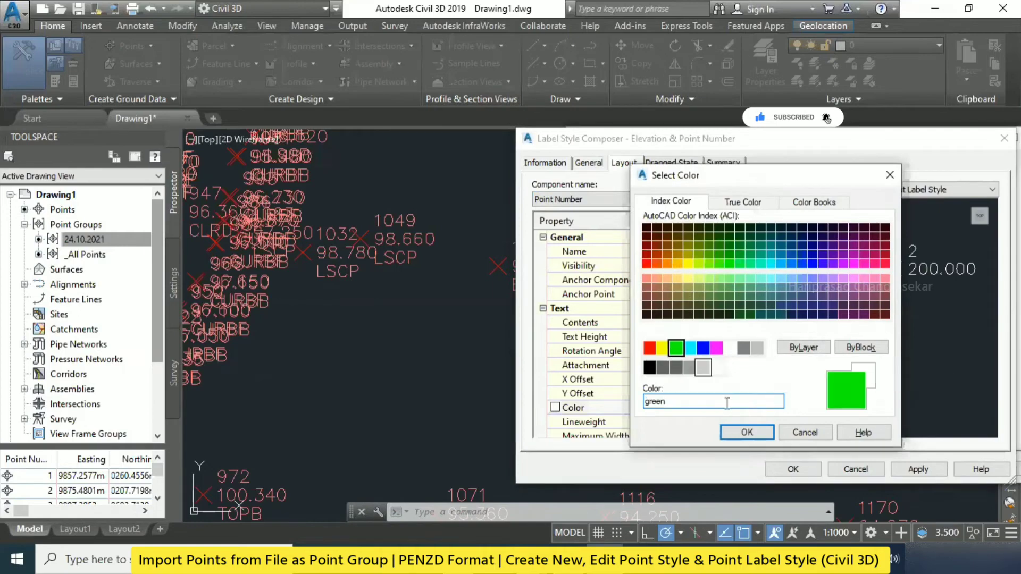
left_click(747, 431)
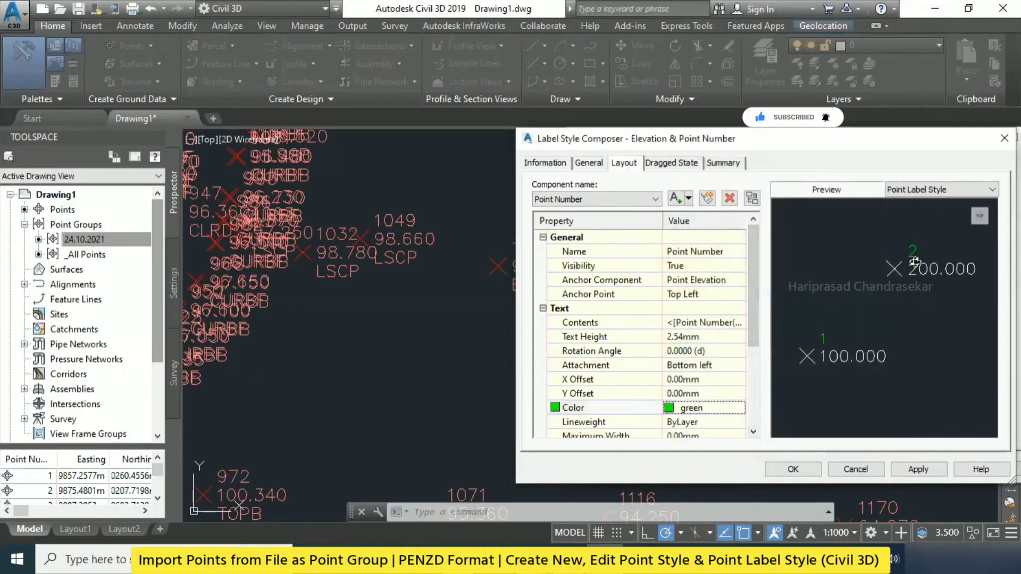
scroll(707, 372, "down", 3)
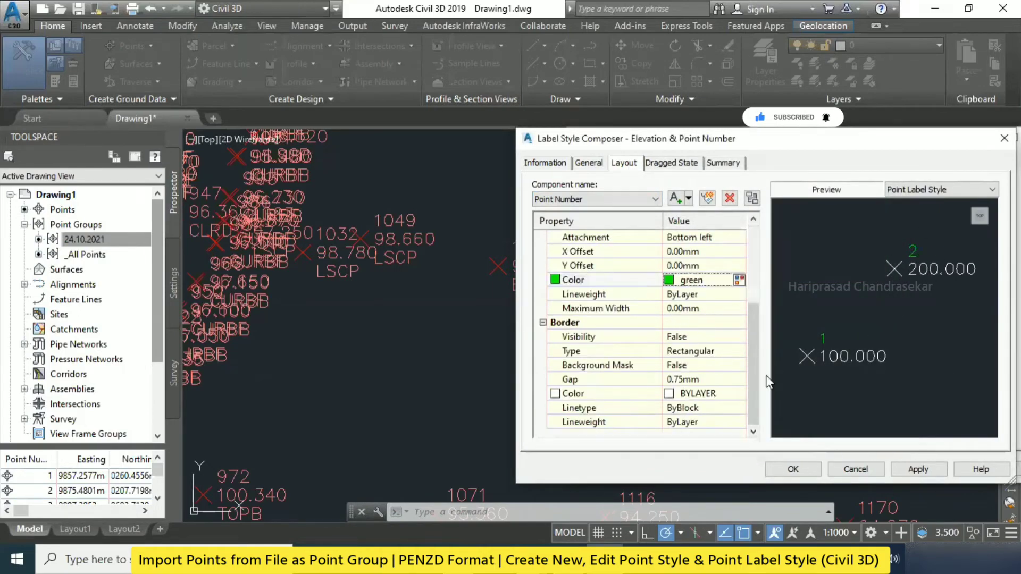
left_click(923, 468)
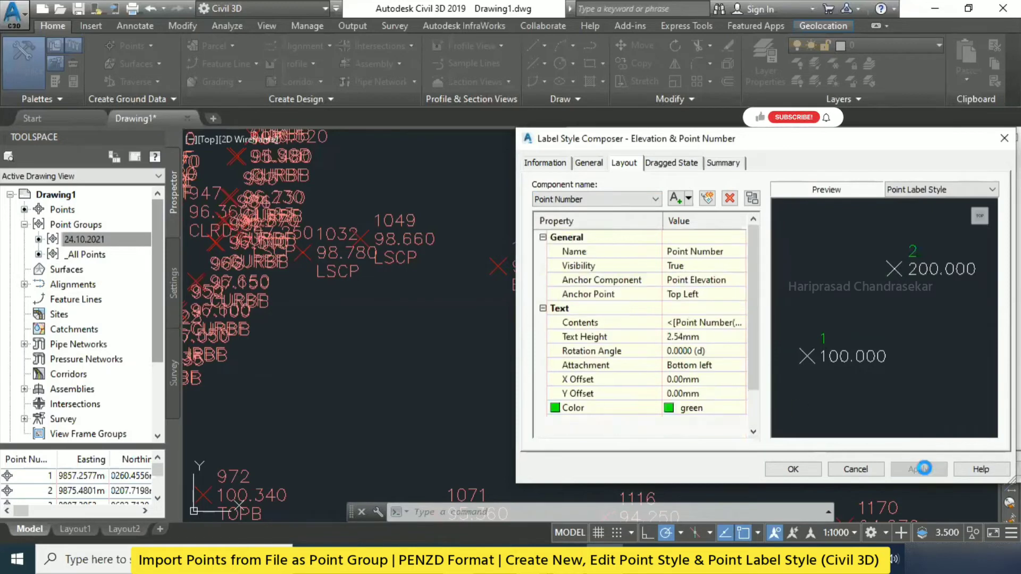
left_click(795, 468)
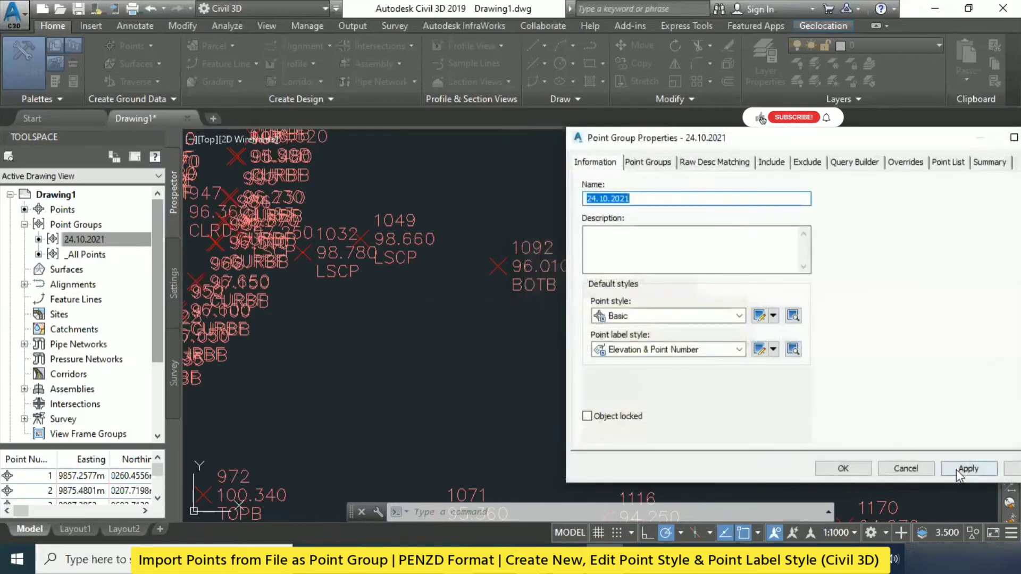
Apply the group styles, then set the Point Elevation text height to 4.
left_click(956, 468)
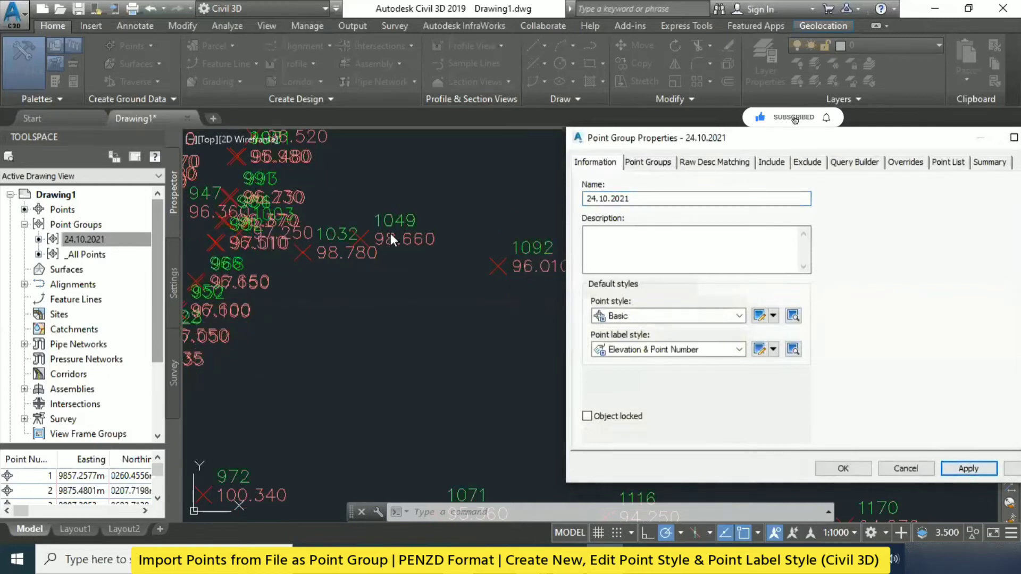
left_click(773, 350)
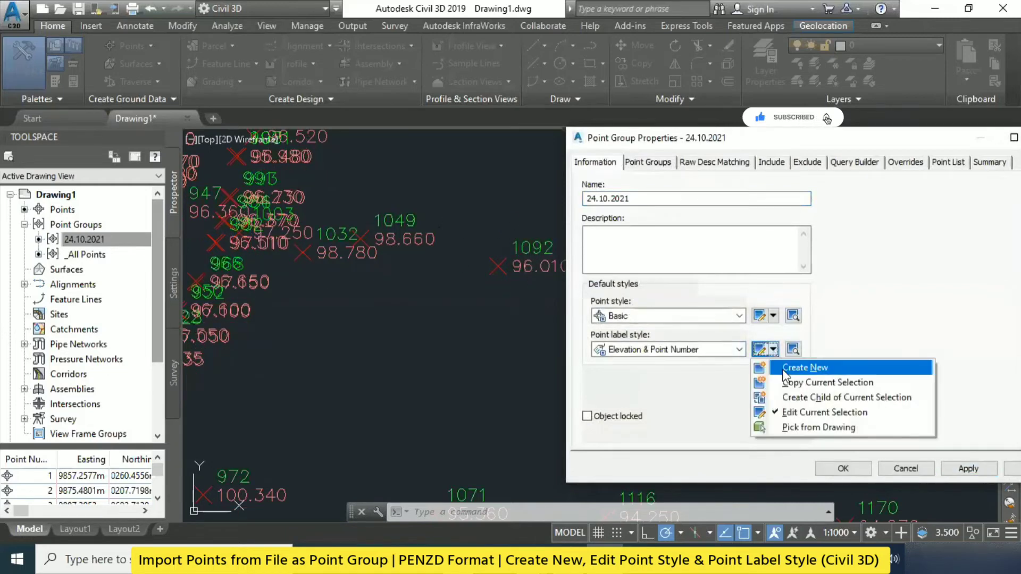
left_click(808, 413)
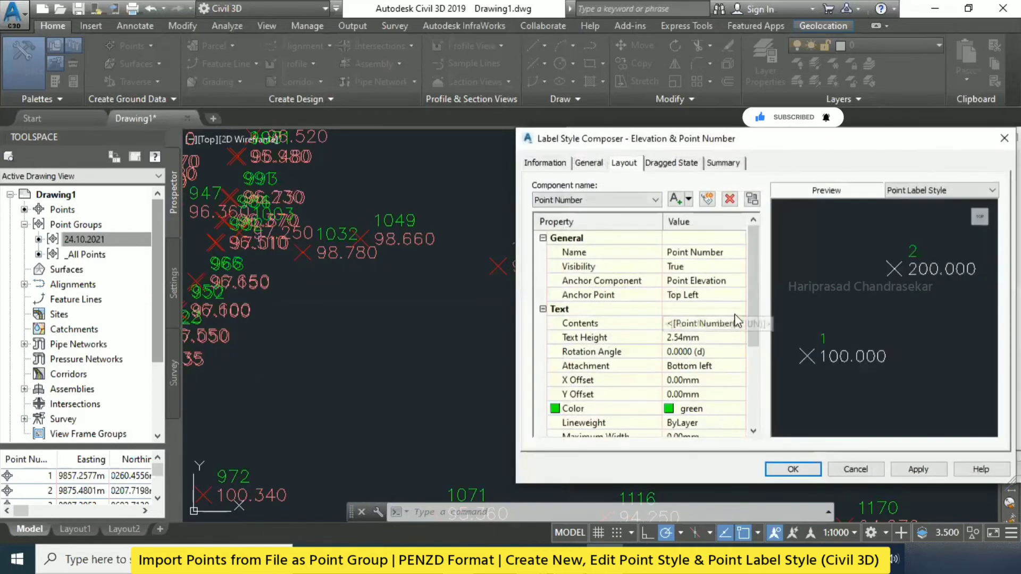
left_click(601, 198)
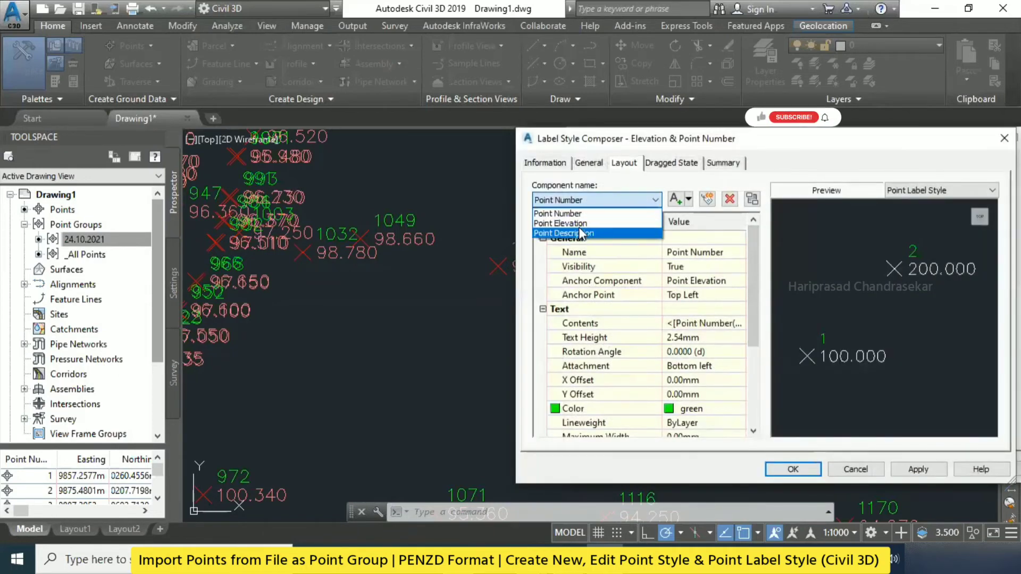
left_click(579, 233)
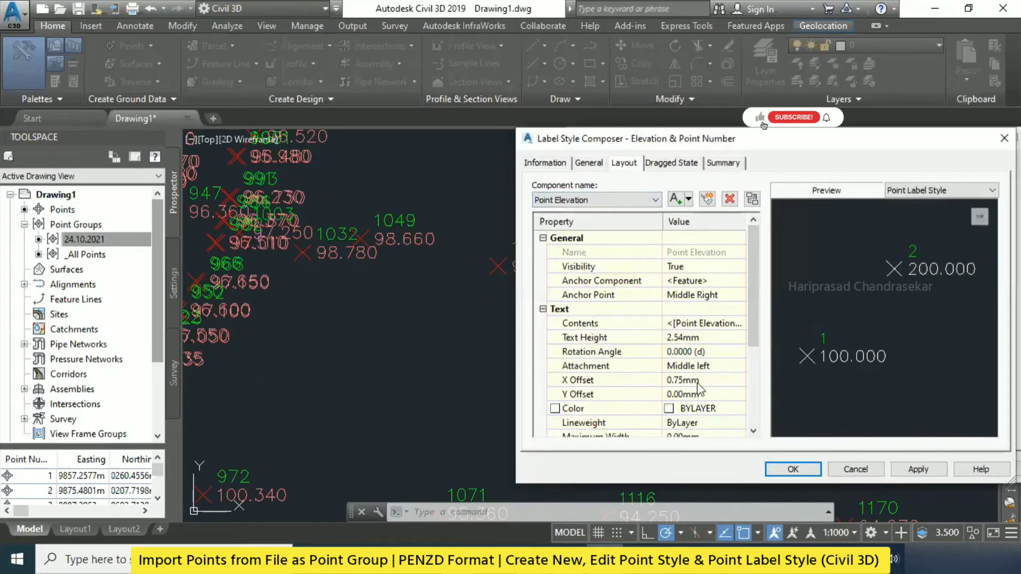
left_click(707, 338)
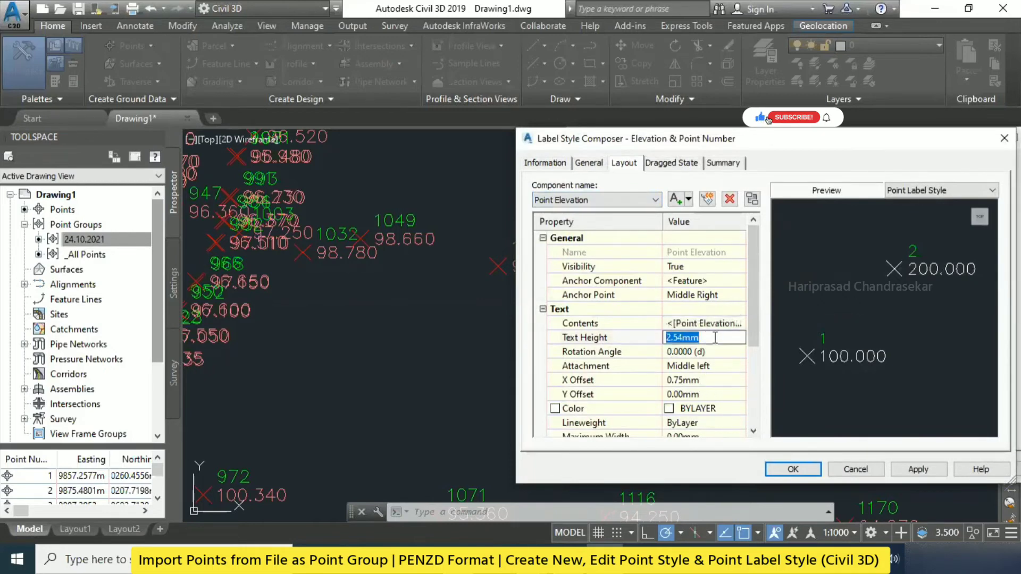
type("4")
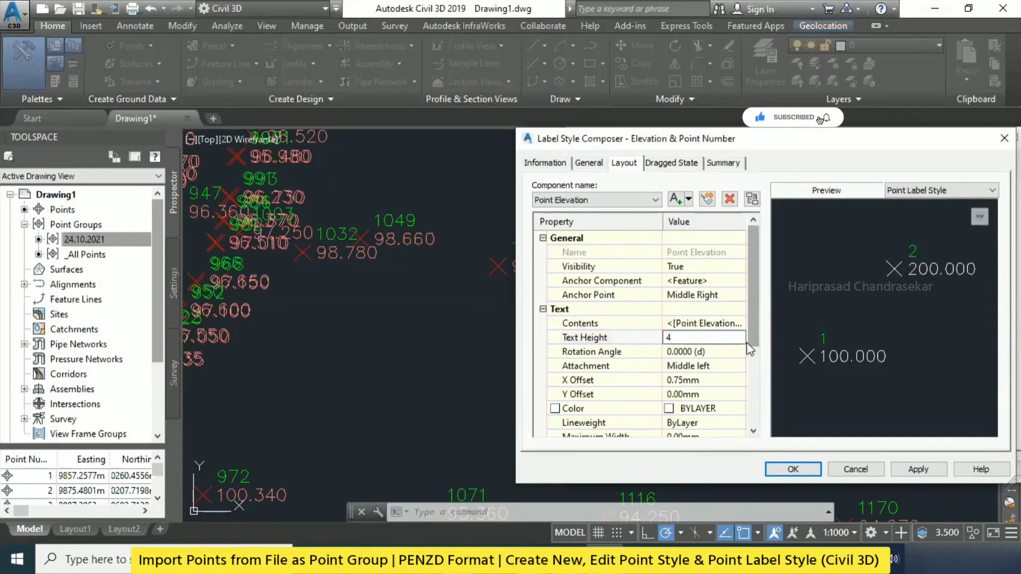
Colour the Point Elevation text yellow, then apply and save the style.
left_click(728, 409)
scroll(739, 399, "down", 3)
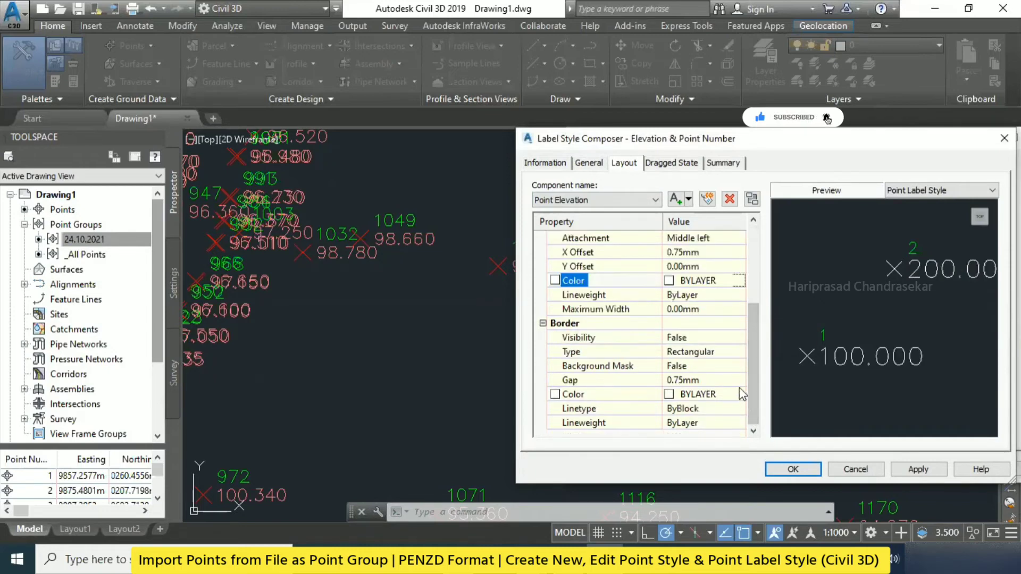
left_click(739, 281)
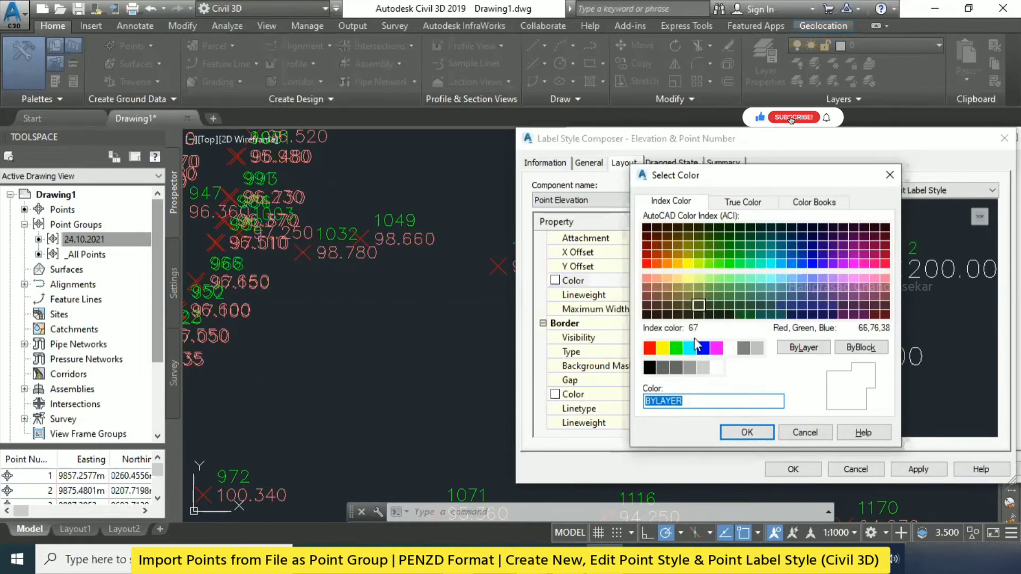
left_click(663, 348)
left_click(749, 432)
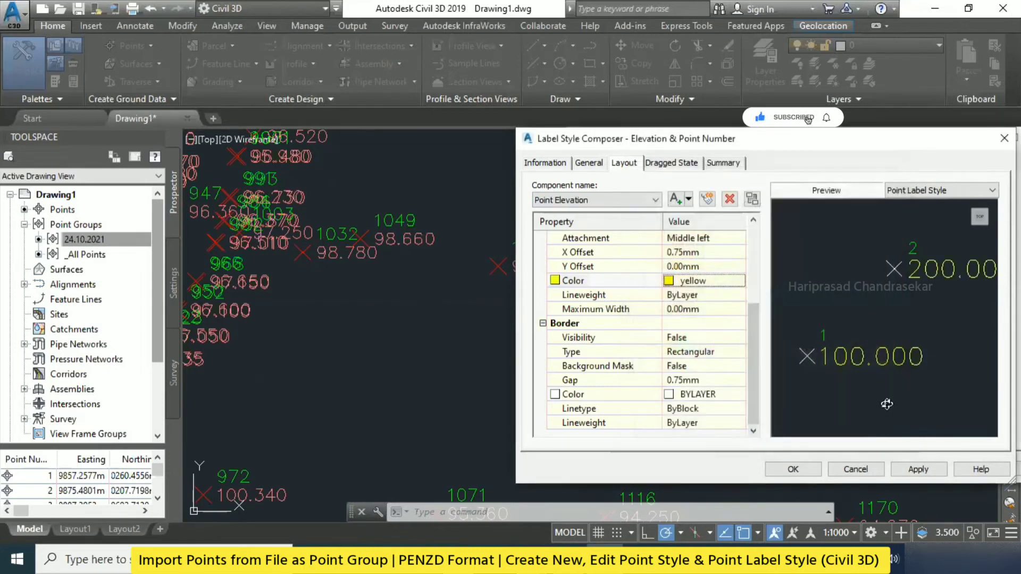
left_click(915, 467)
left_click(801, 470)
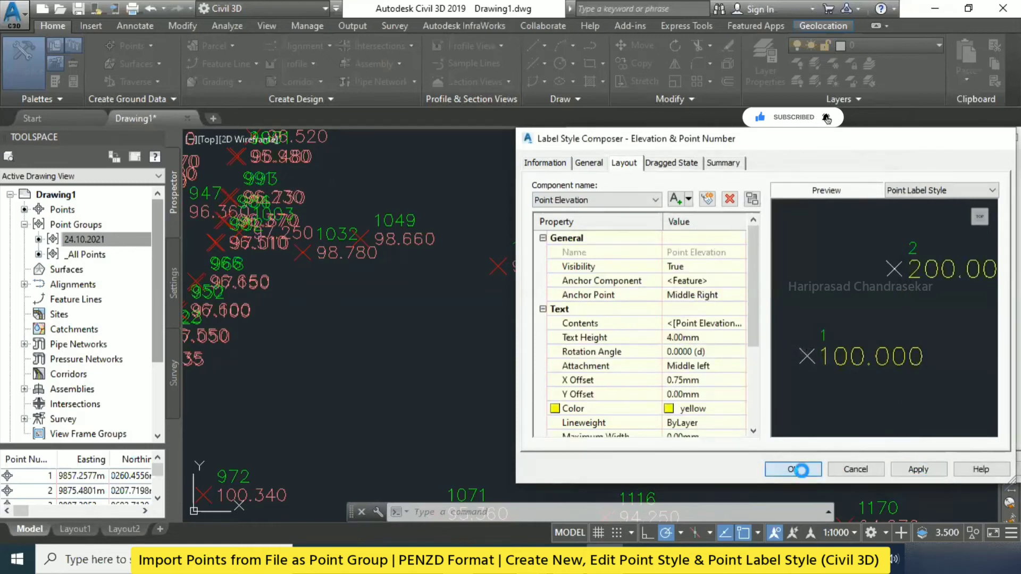
Apply the style, then reduce the Point Elevation text height to 2.54 and close both dialogs.
left_click(968, 468)
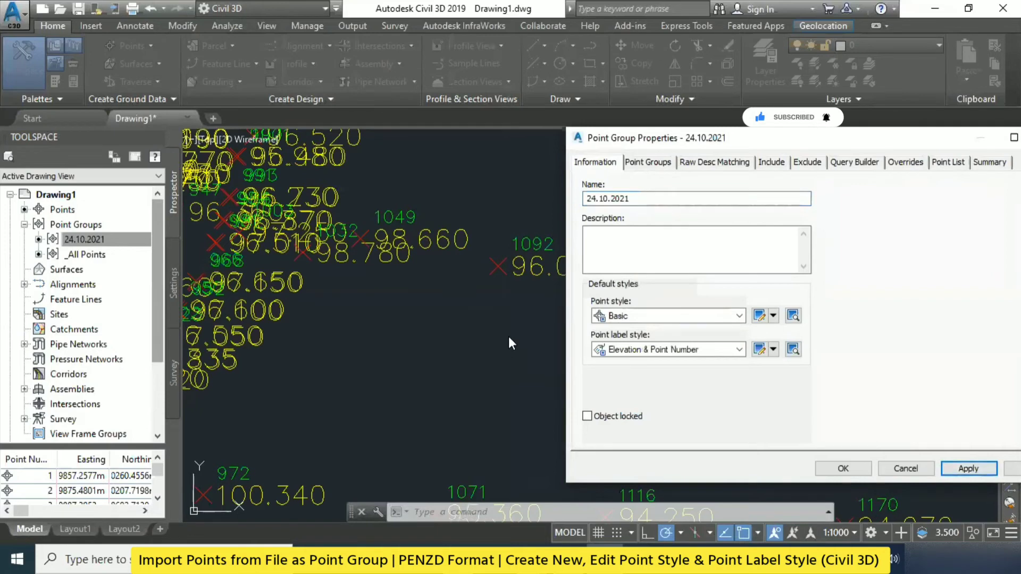
left_click(773, 350)
left_click(794, 409)
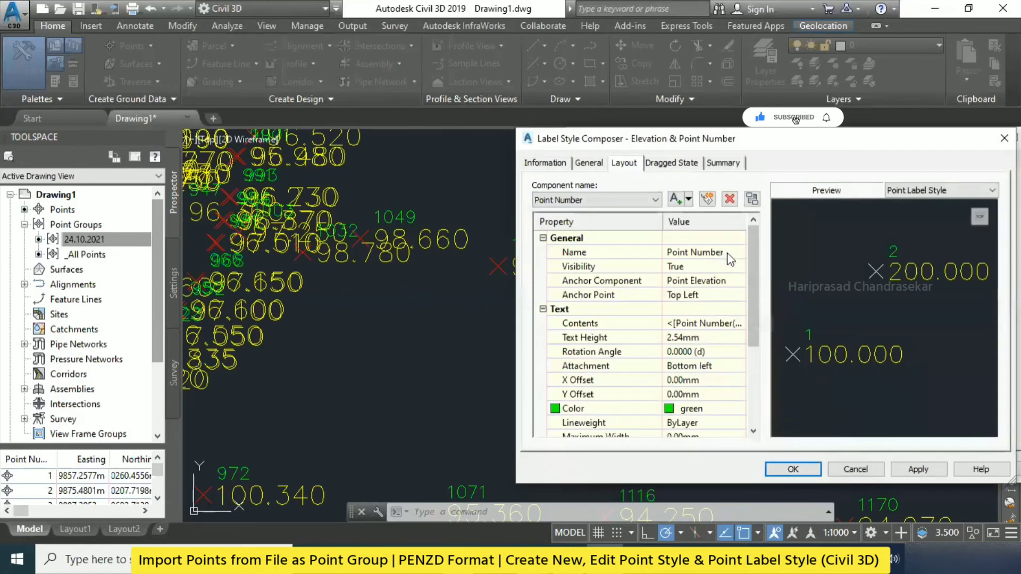
left_click(628, 199)
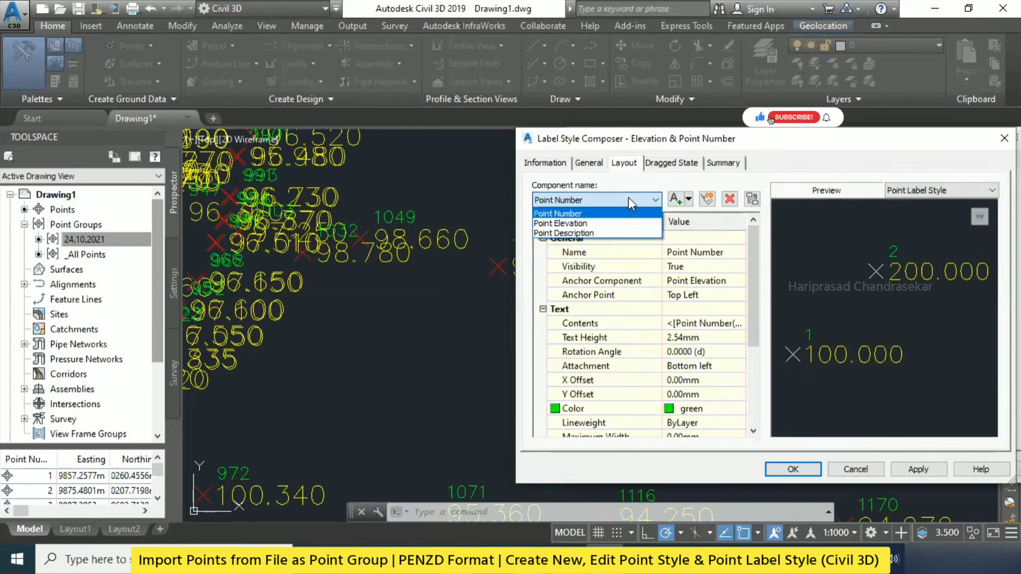
left_click(561, 223)
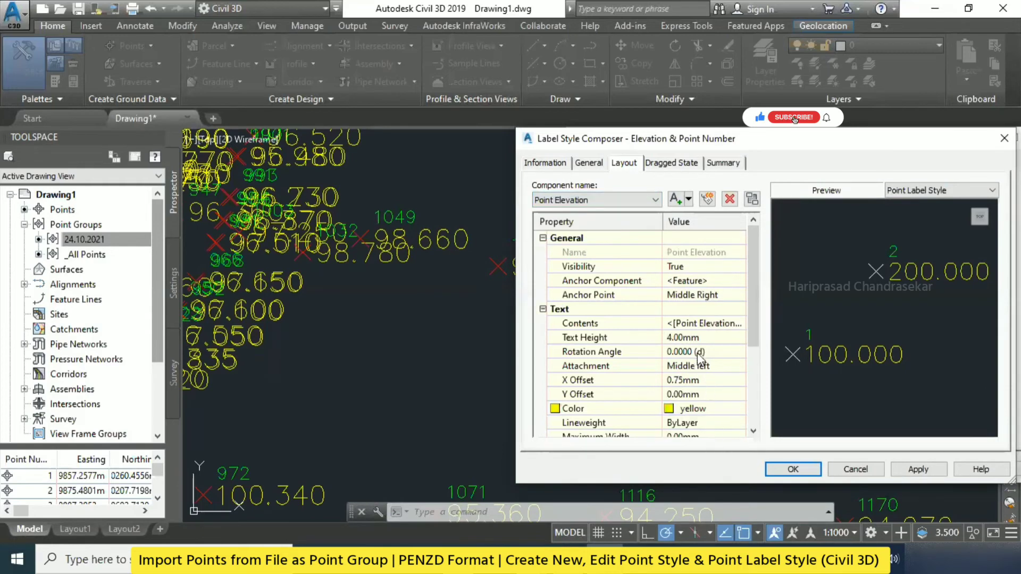
scroll(745, 303, "down", 4)
left_click(703, 281)
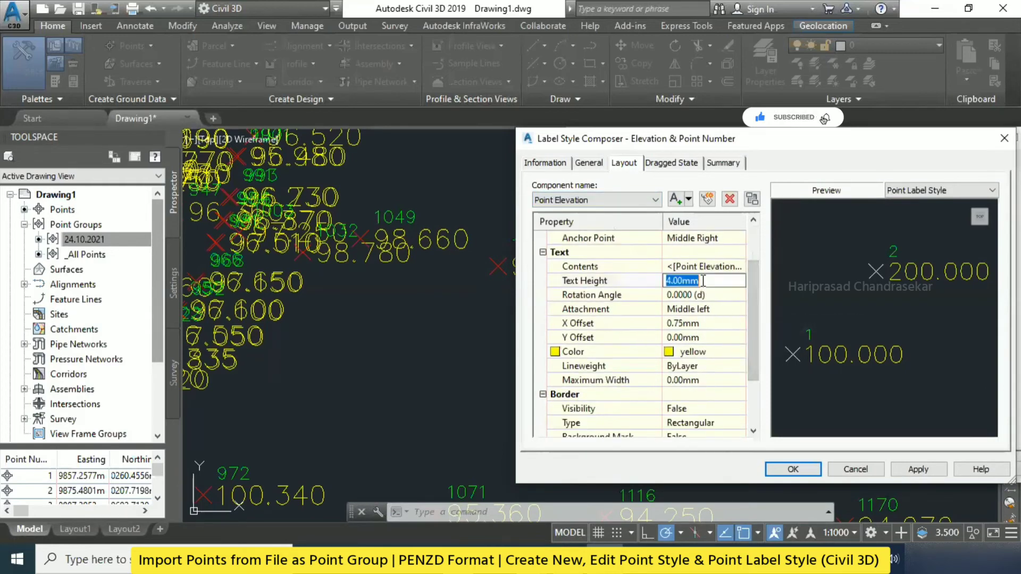
type("2")
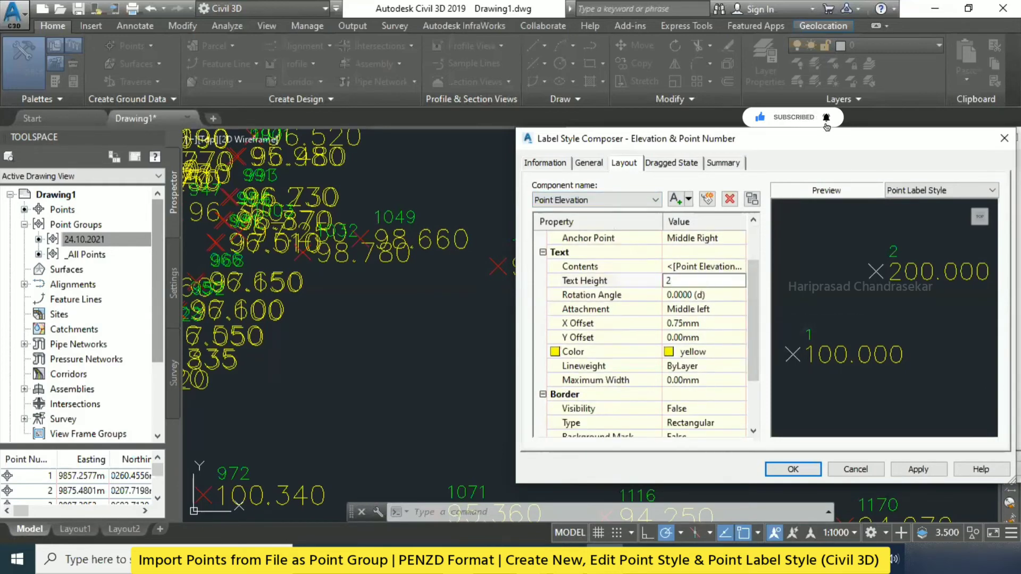
type(".54")
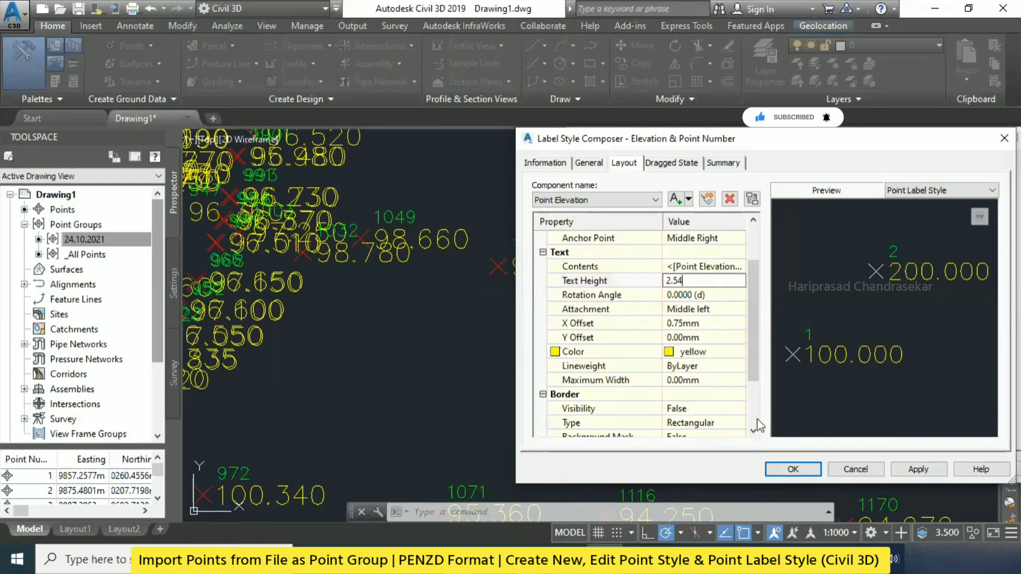
left_click(803, 470)
left_click(842, 468)
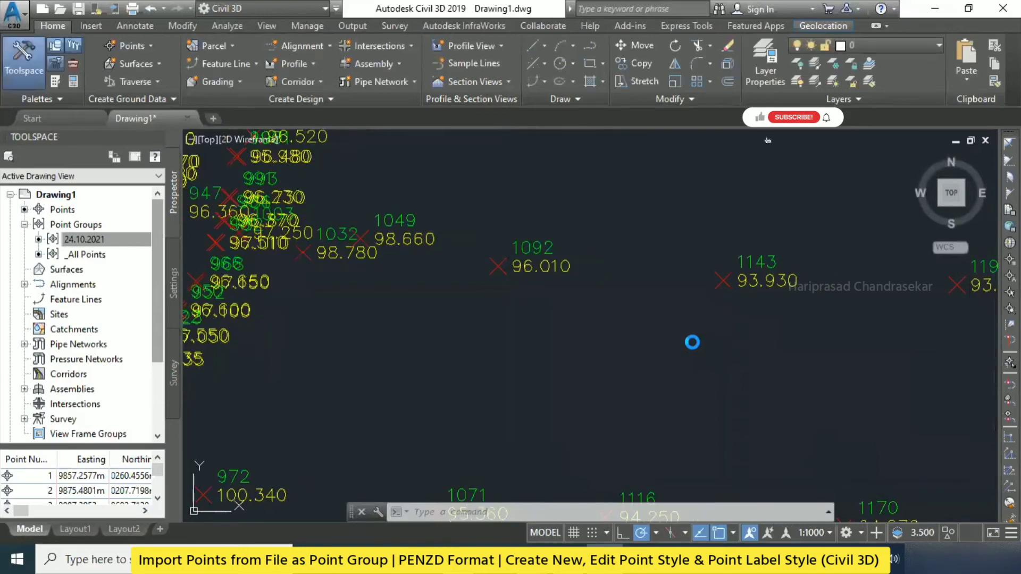
Zoom out and pan to see the whole point field with green numbers and yellow elevations.
scroll(674, 228, "down", 2)
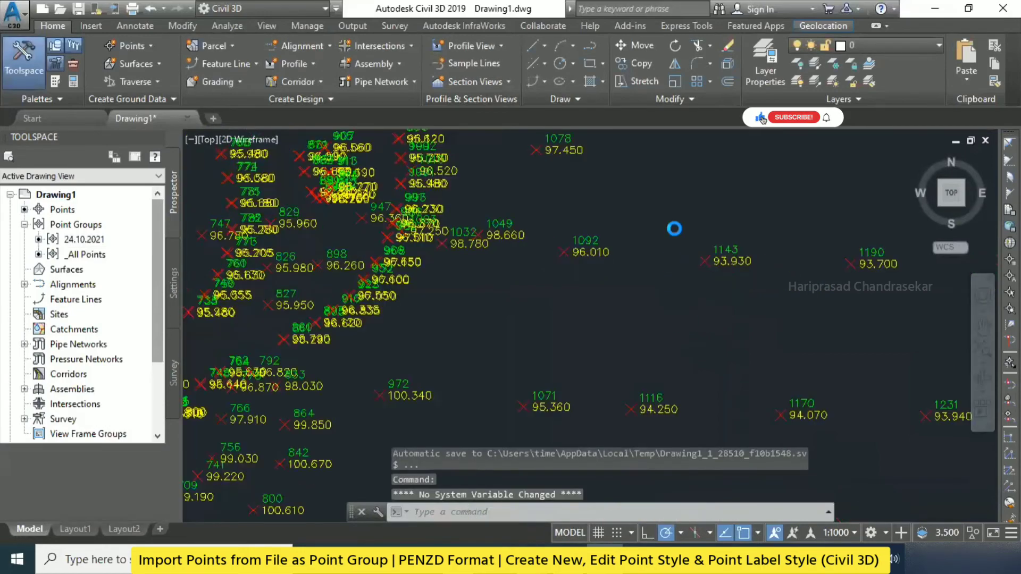
scroll(651, 232, "down", 5)
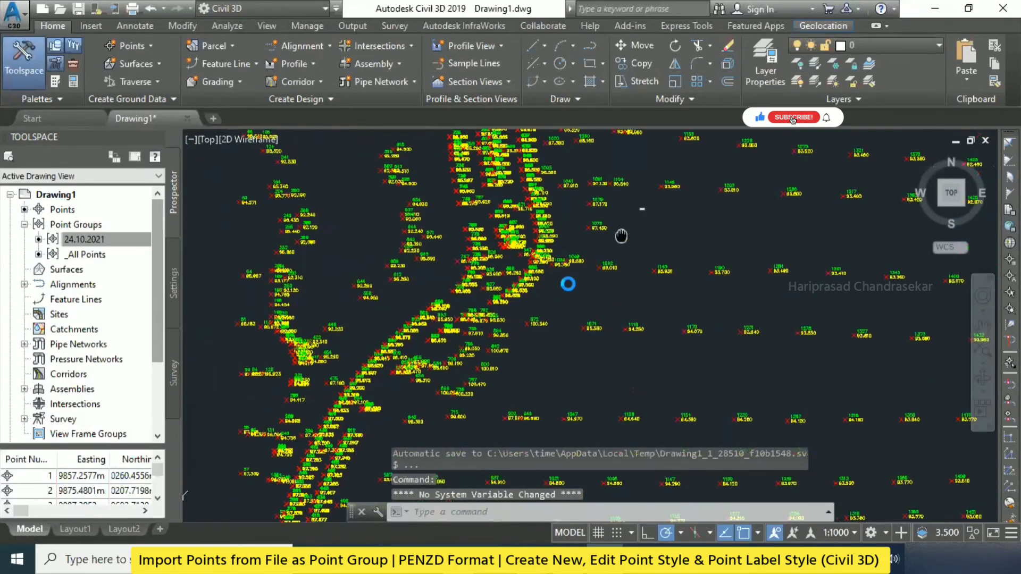
middle_click_drag(627, 209, 611, 206)
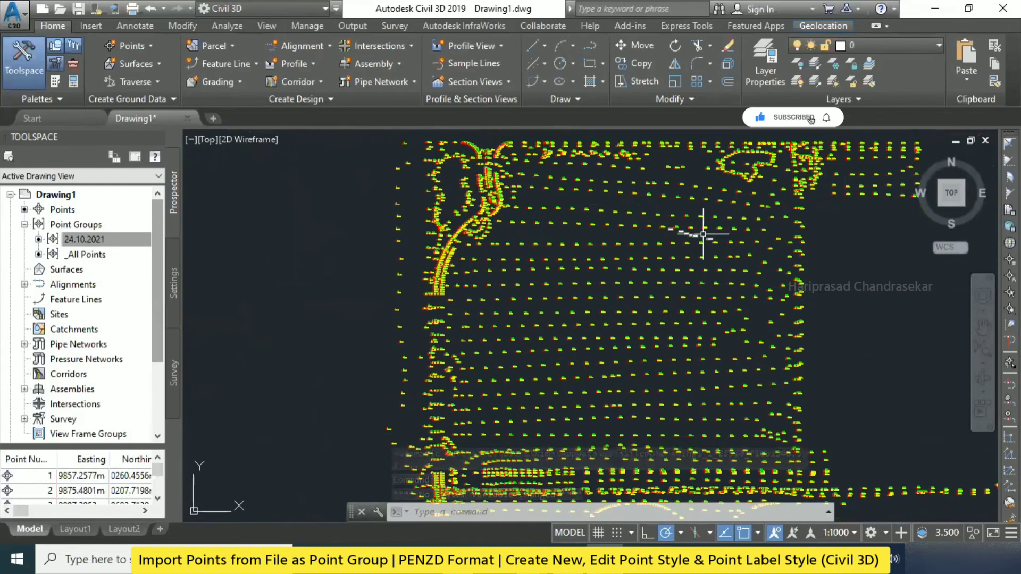
middle_click_drag(707, 229, 656, 235)
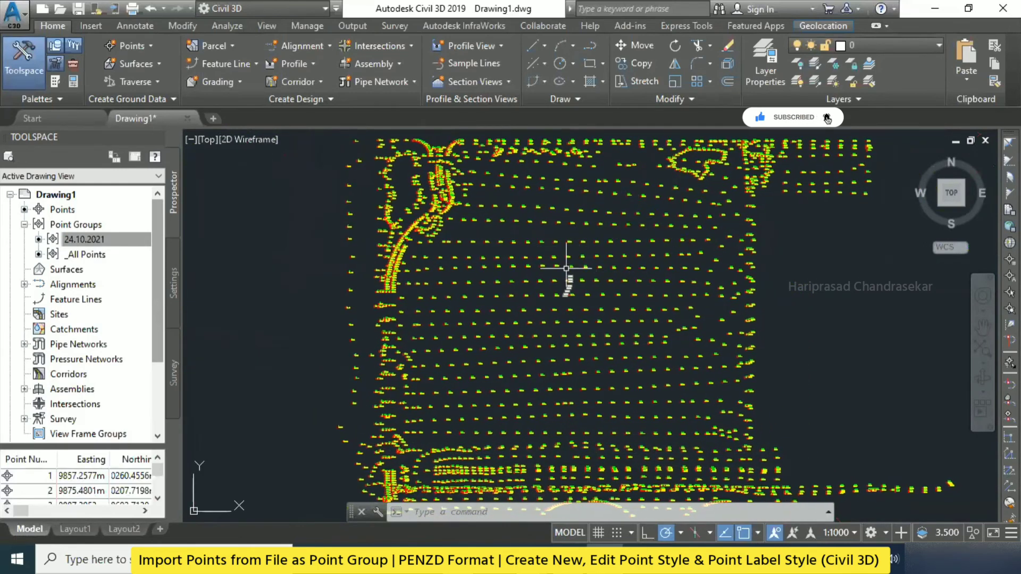
left_click(129, 44)
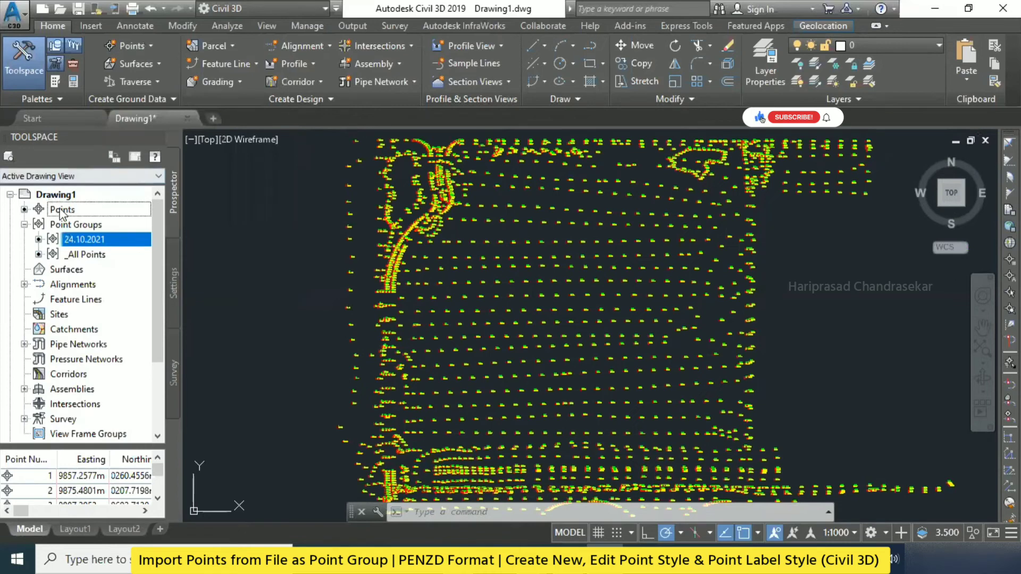
Open the Import Points dialog from the Prospector Points collection's Create tools.
left_click(77, 210)
right_click(79, 211)
left_click(101, 218)
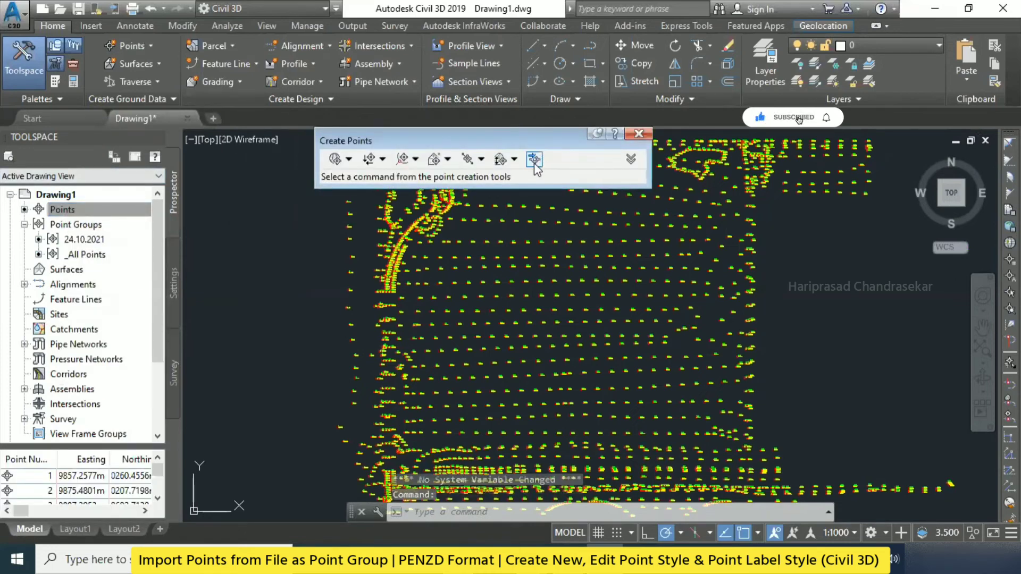
left_click(535, 160)
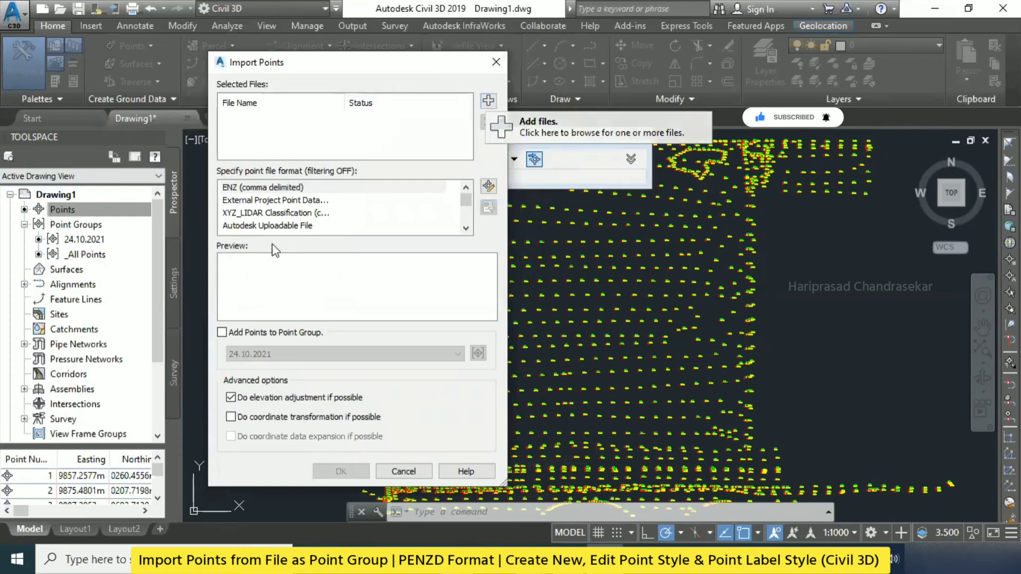
Set the point file format to PENZD (space delimited).
left_click(279, 212)
scroll(321, 207, "down", 3)
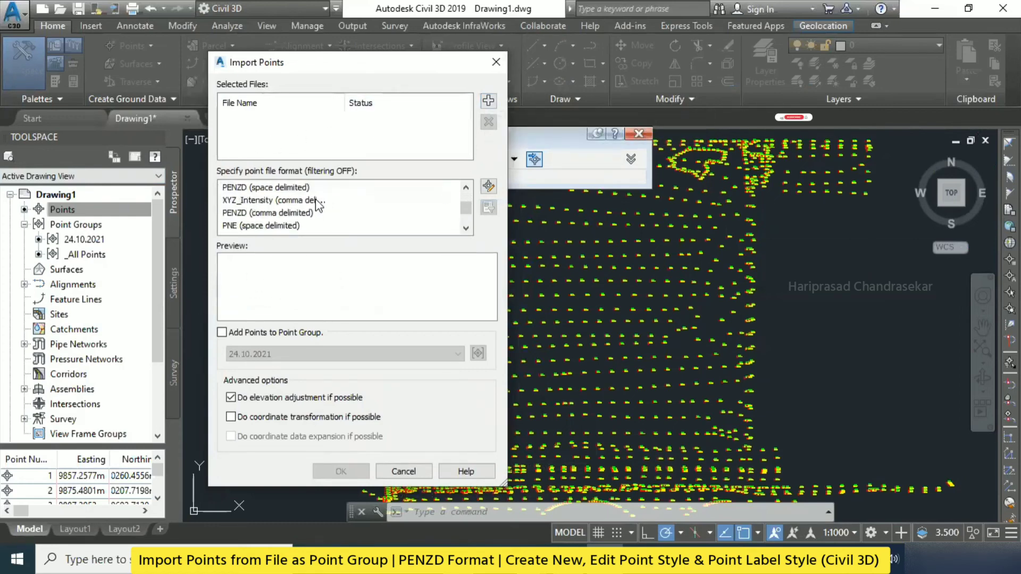
left_click(254, 215)
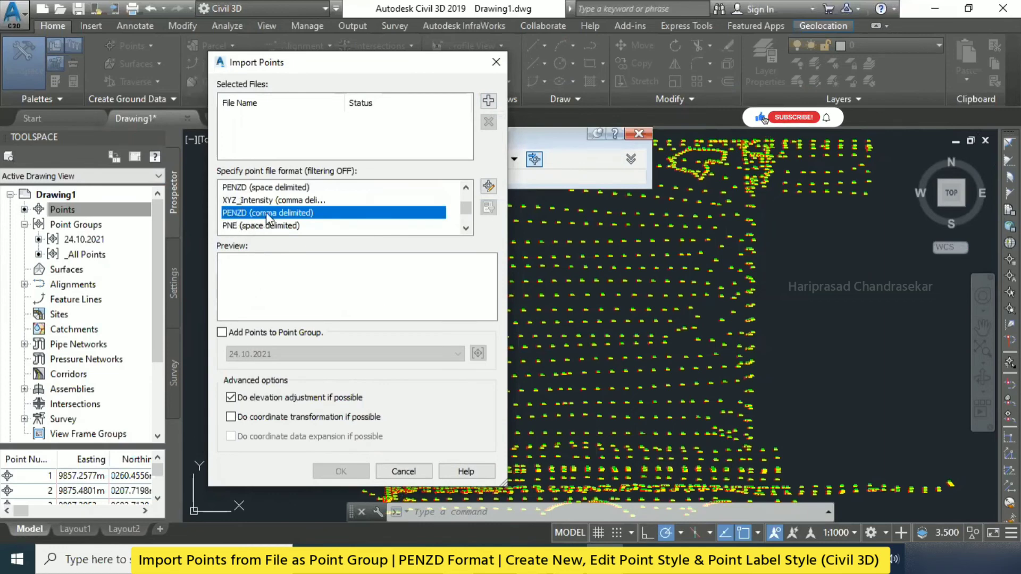
scroll(287, 204, "up", 3)
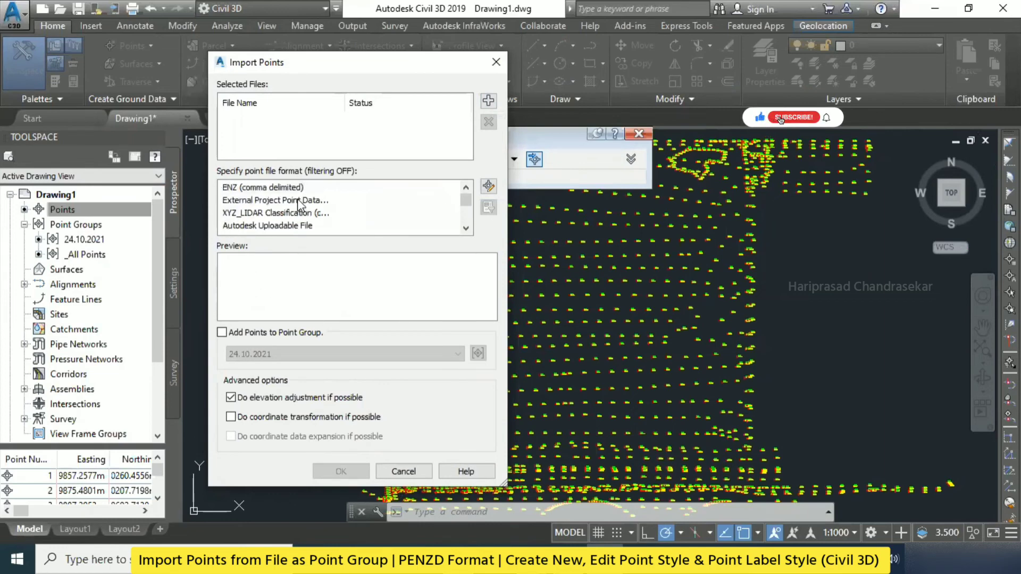
left_click(231, 190)
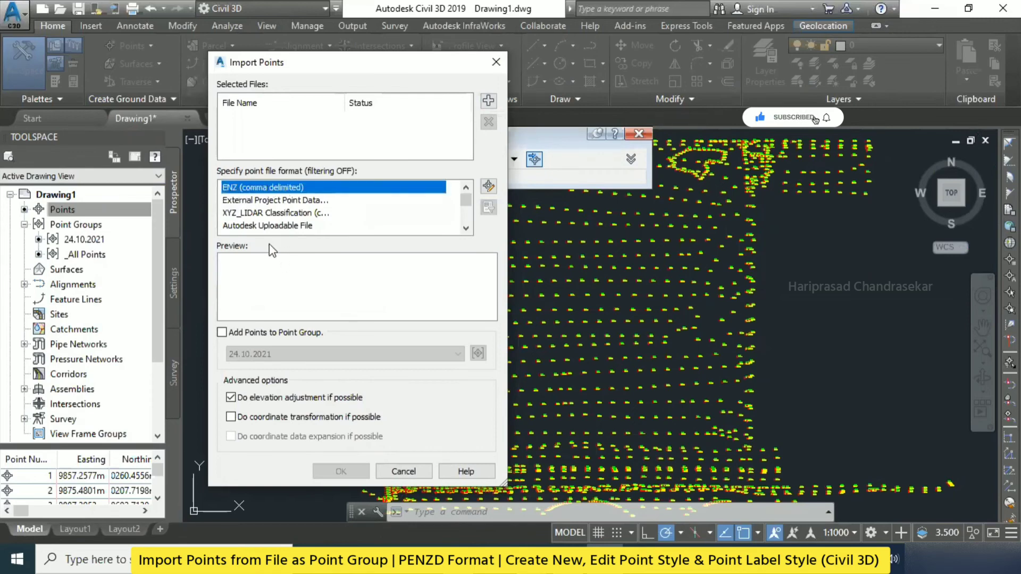
scroll(276, 206, "down", 1)
scroll(277, 207, "up", 1)
scroll(244, 213, "down", 2)
left_click(255, 212)
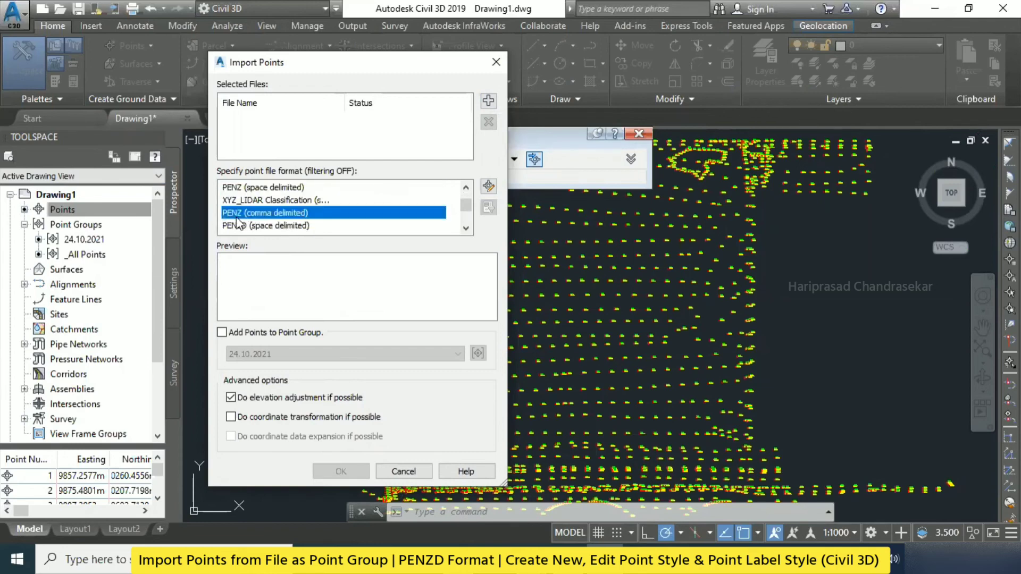
left_click(247, 228)
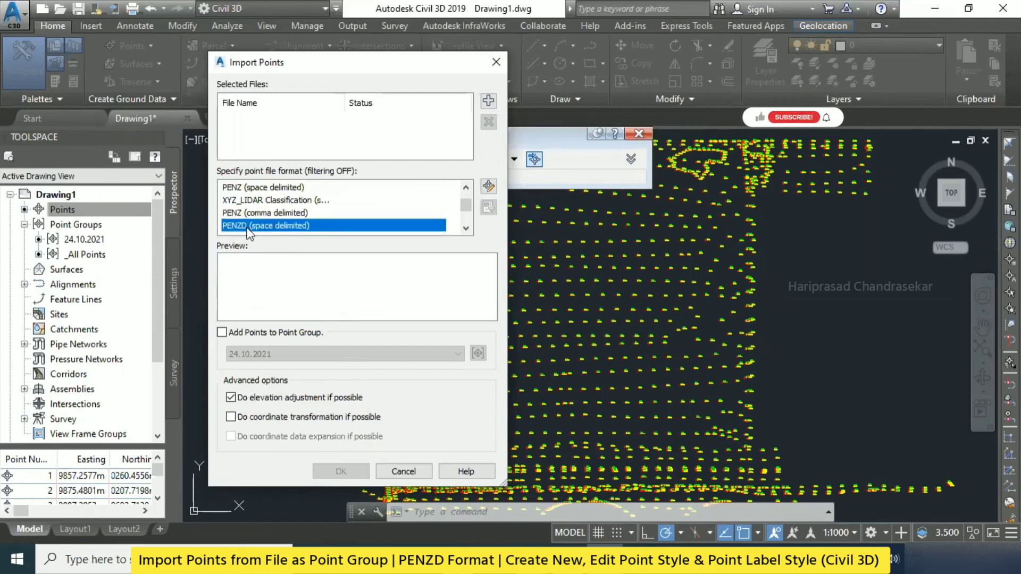